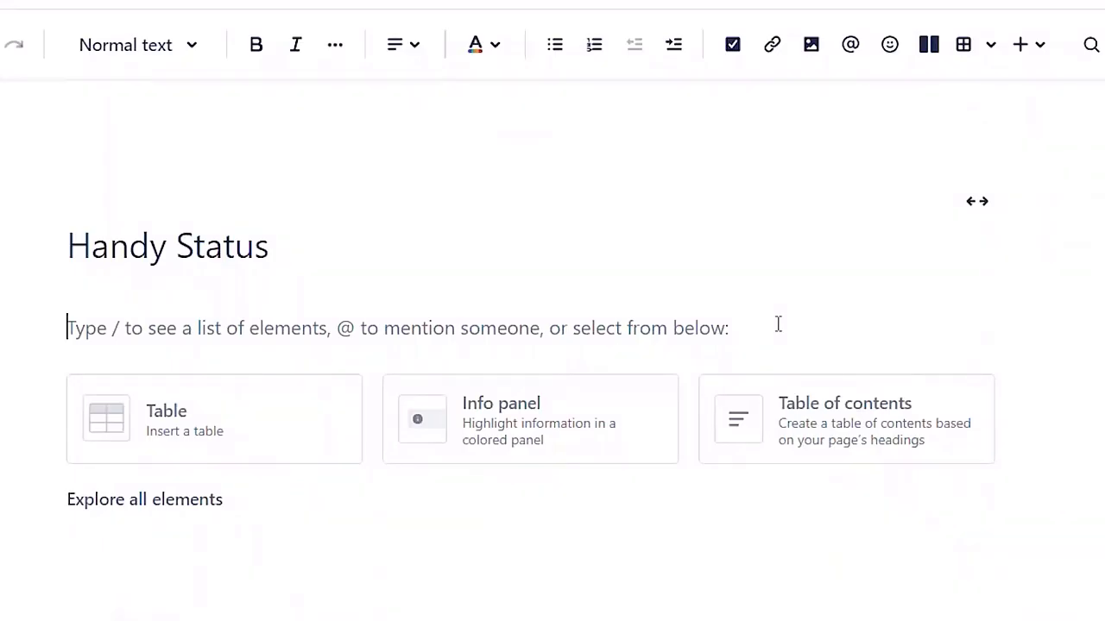
Step: Insert a Handy Status macro in the page body using the Project status set with the status Started
type("/handystatus")
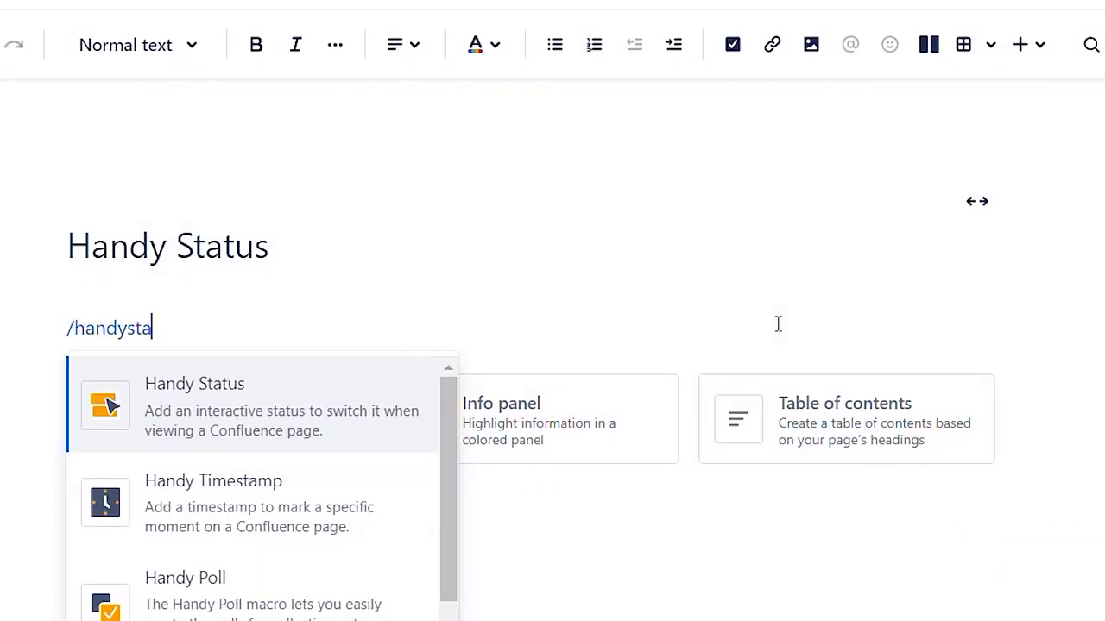
left_click(140, 403)
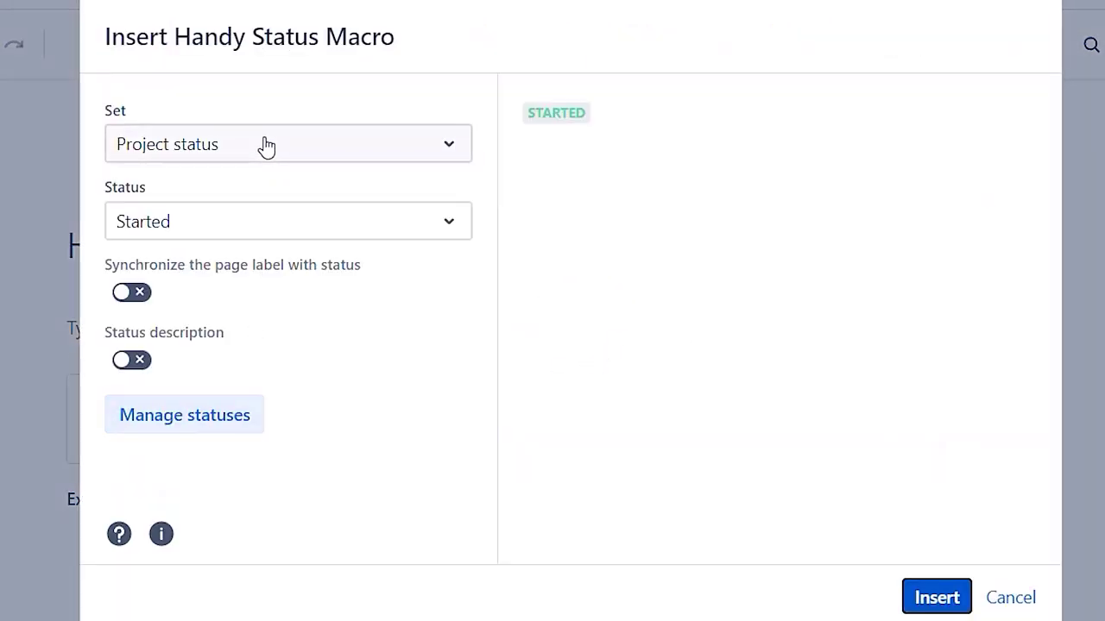
left_click(264, 145)
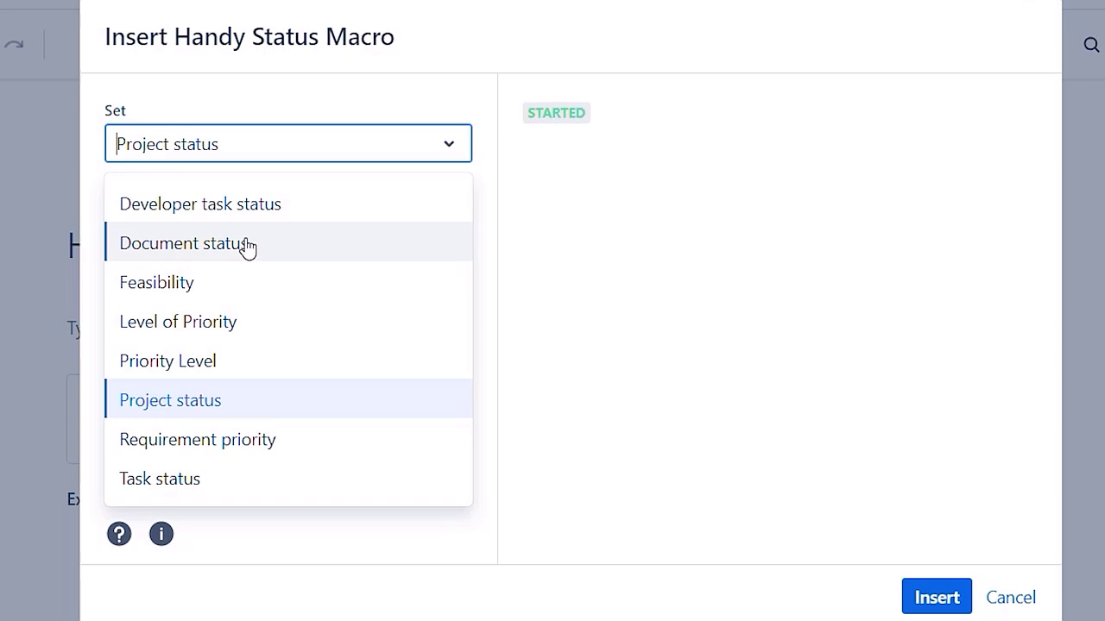
left_click(229, 407)
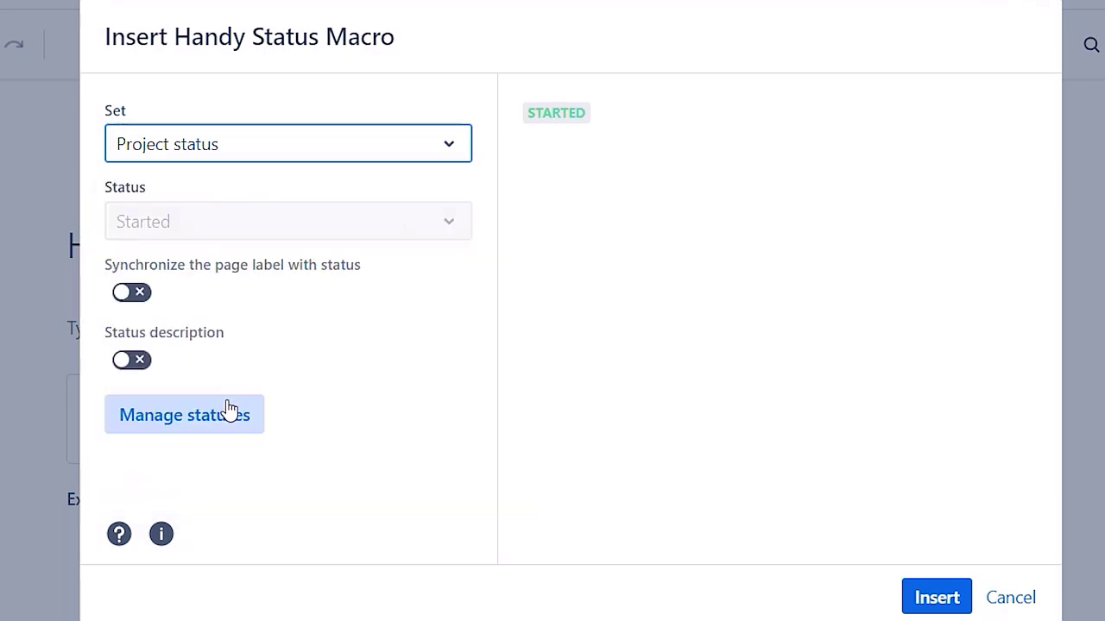
left_click(256, 222)
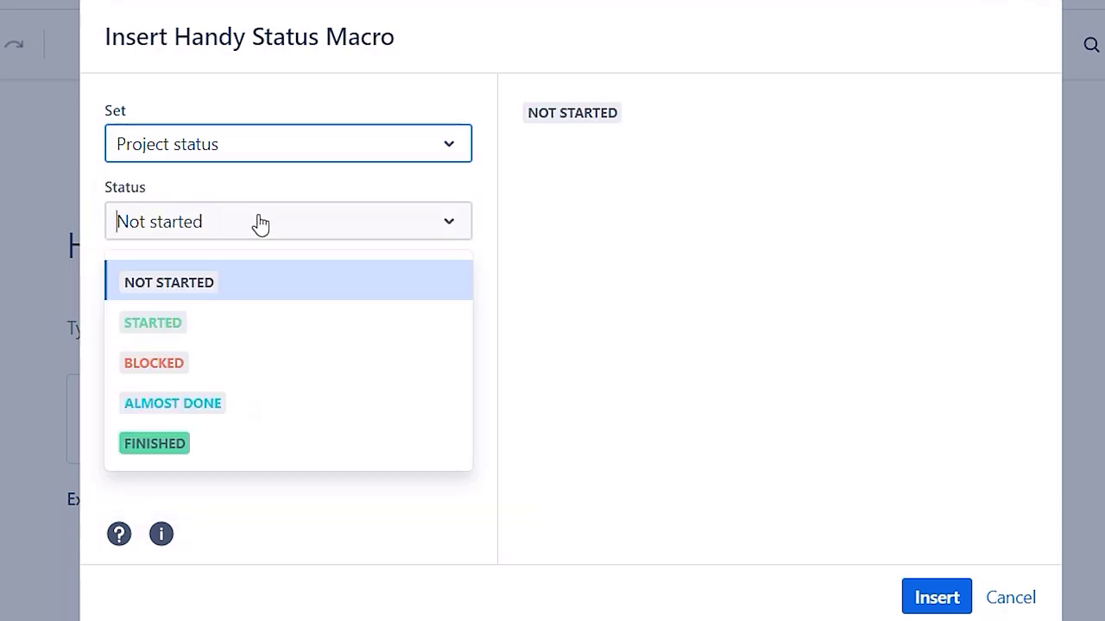
left_click(234, 338)
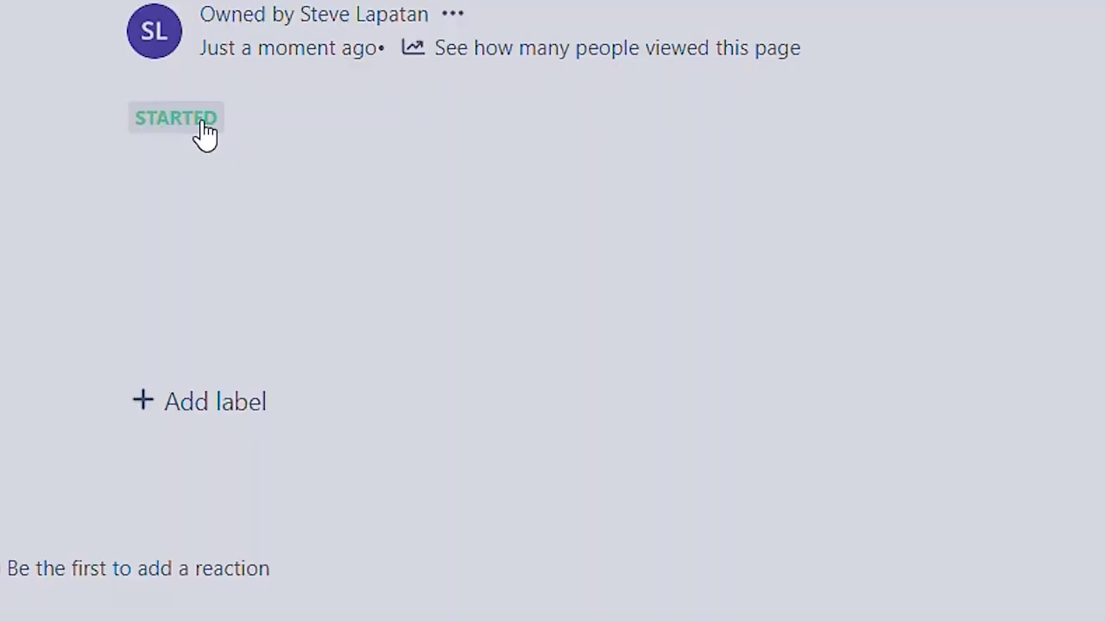
Step: Change the Started status on the published page to Almost Done and view its status history
left_click(205, 132)
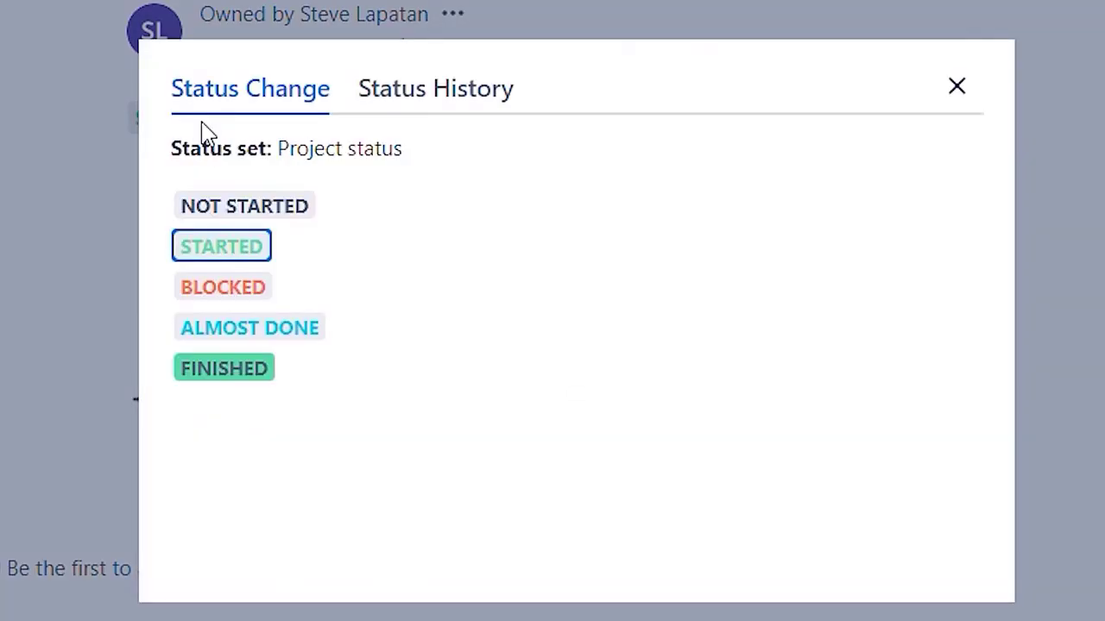
left_click(221, 339)
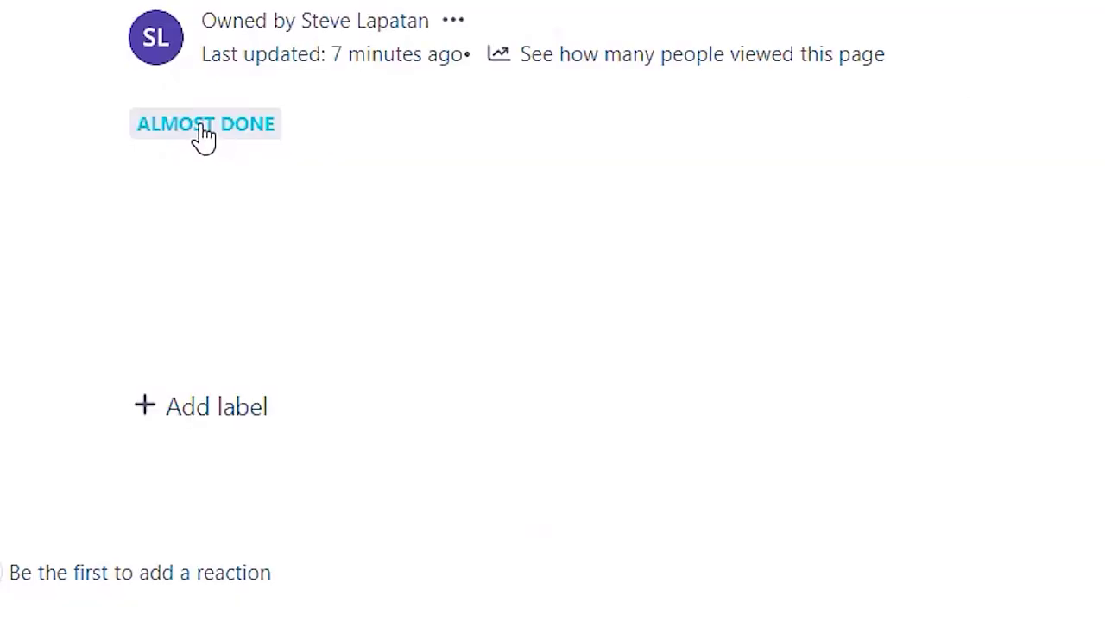
left_click(201, 136)
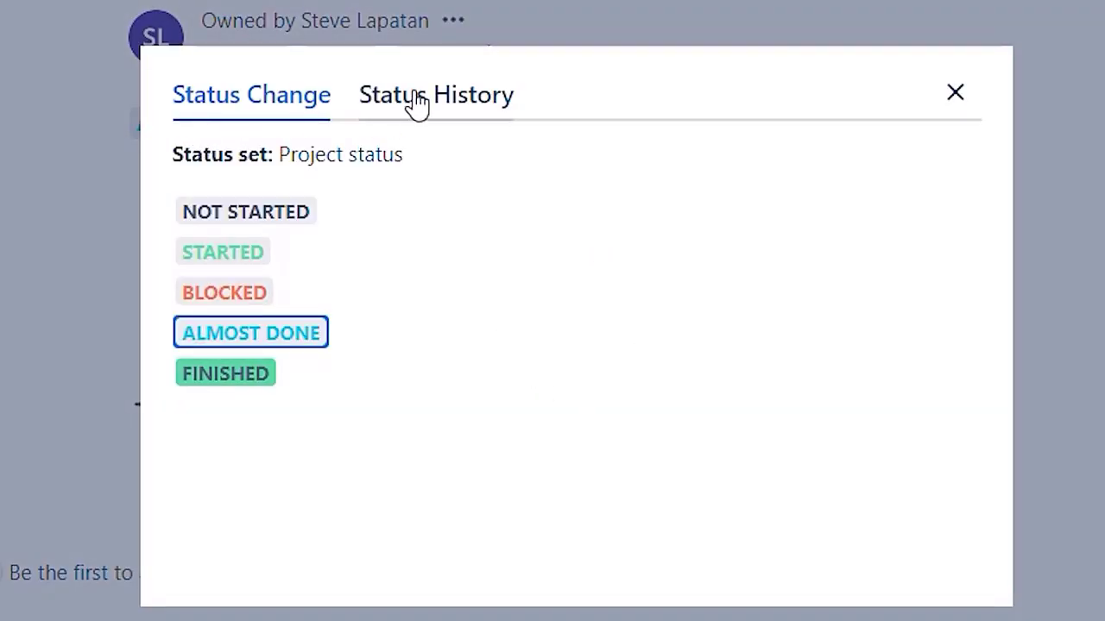
left_click(412, 106)
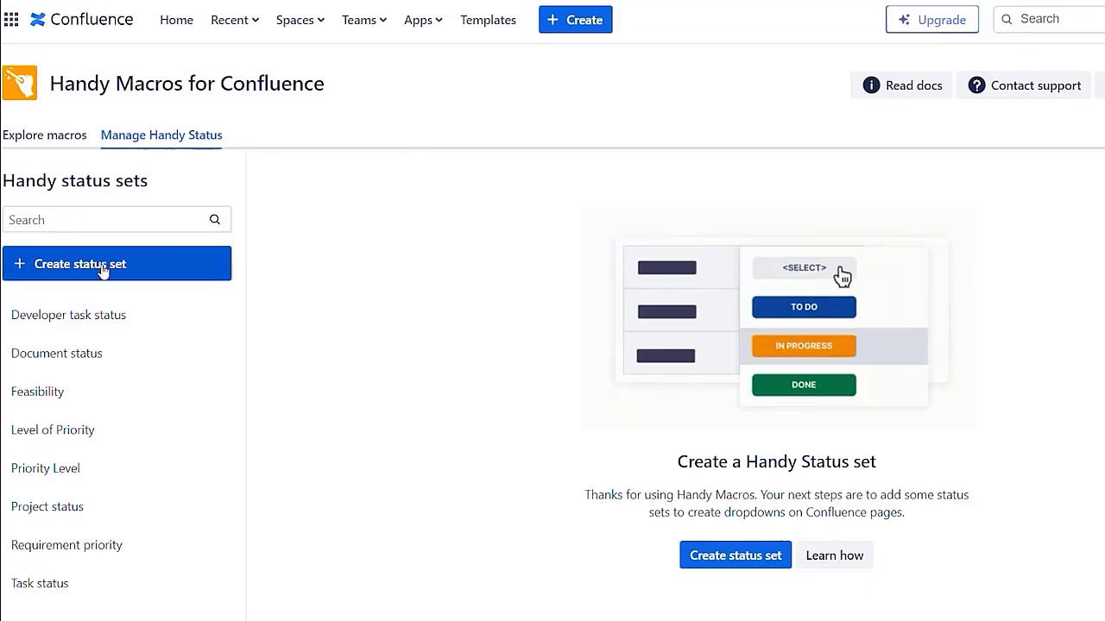
Step: Create a Handy Status set named "New Set"
left_click(61, 262)
left_click(73, 308)
type("Ne")
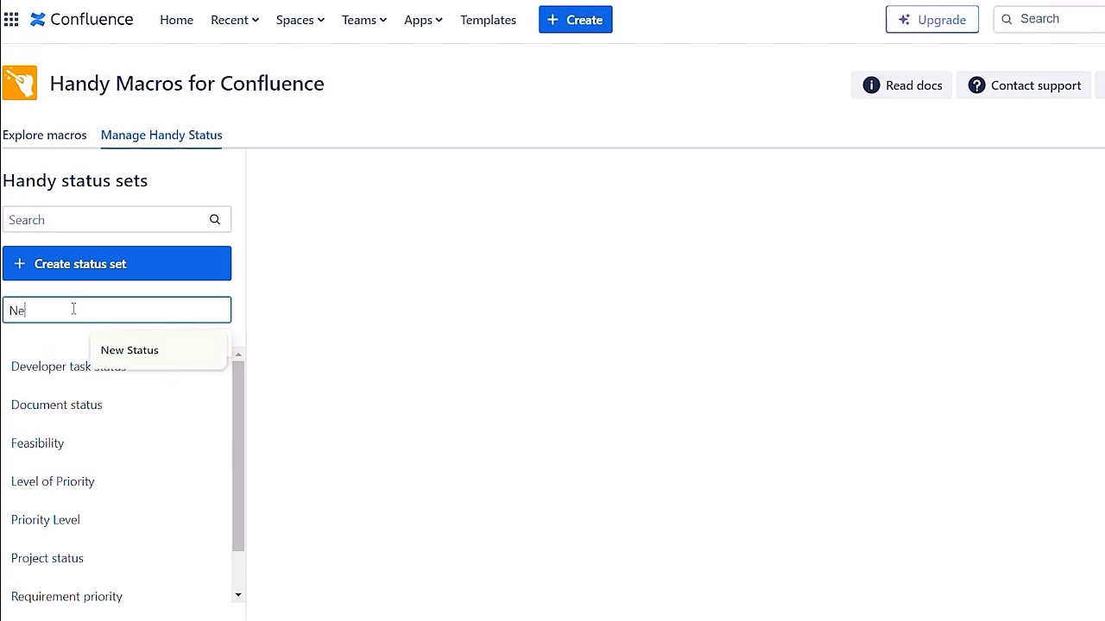
type("w Set")
left_click(117, 348)
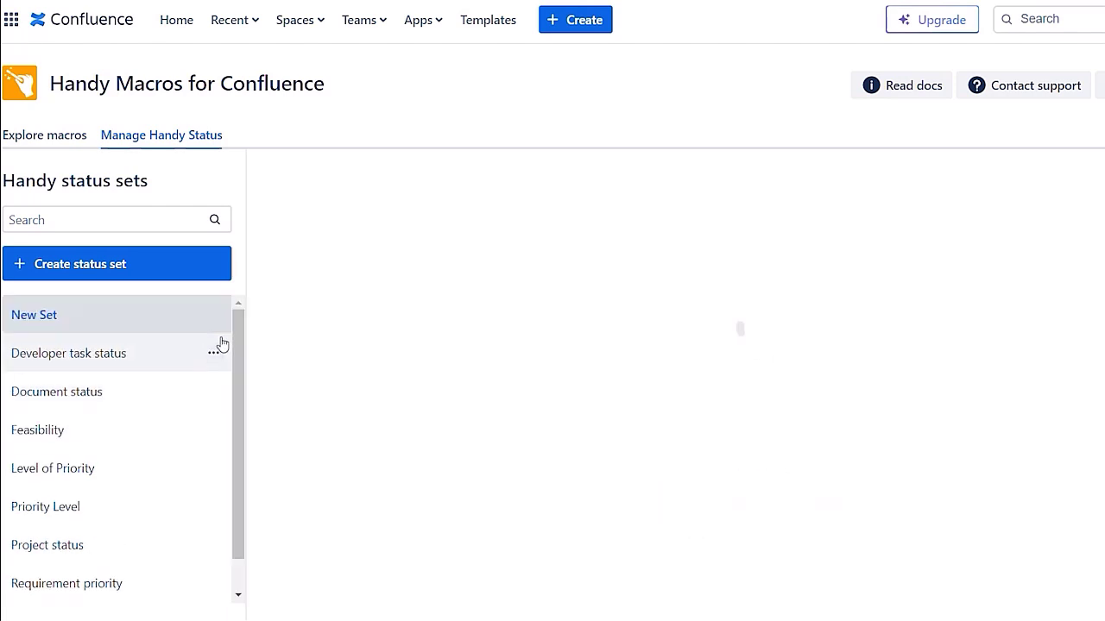
Step: Name the set's first status "New status", give it a light green background and orange text, and start entering its description
type("New status")
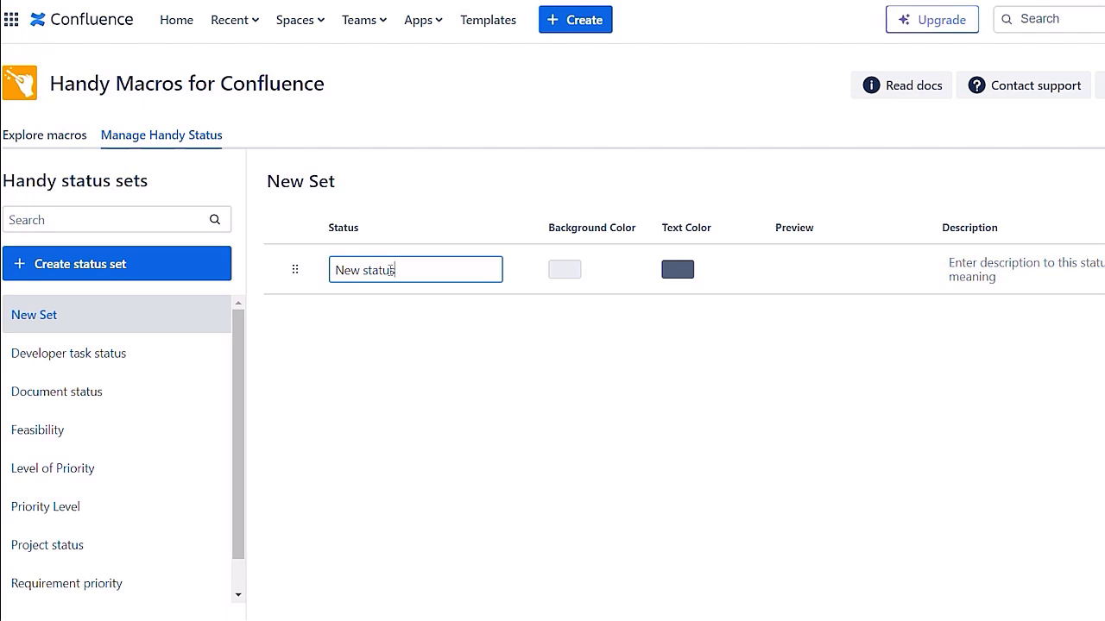
left_click(565, 269)
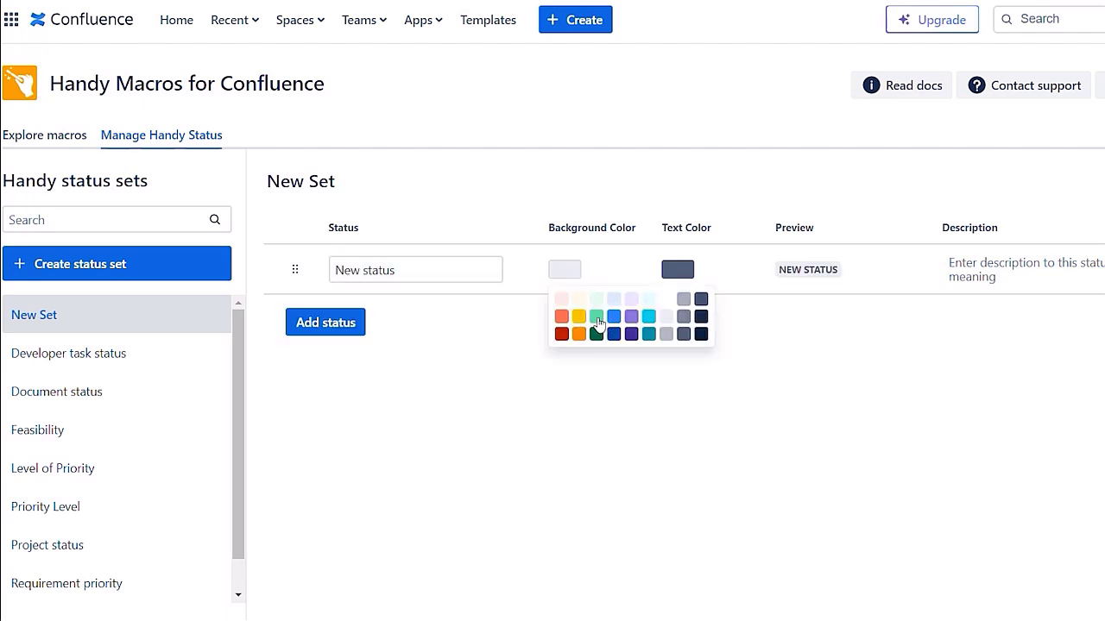
left_click(595, 316)
left_click(675, 273)
left_click(690, 337)
left_click(975, 269)
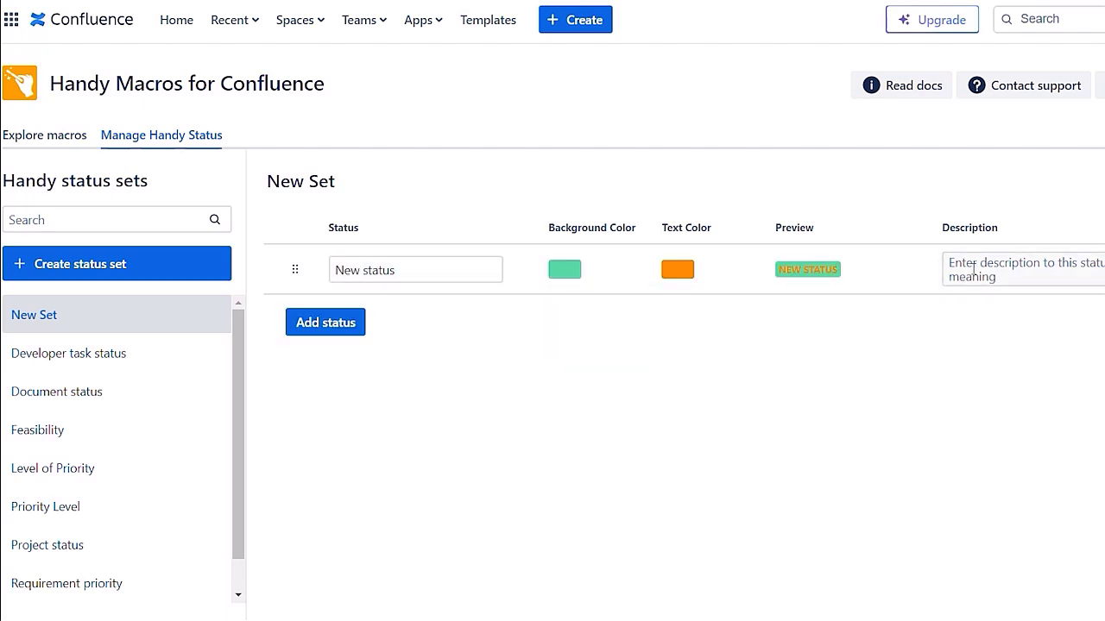
type("N")
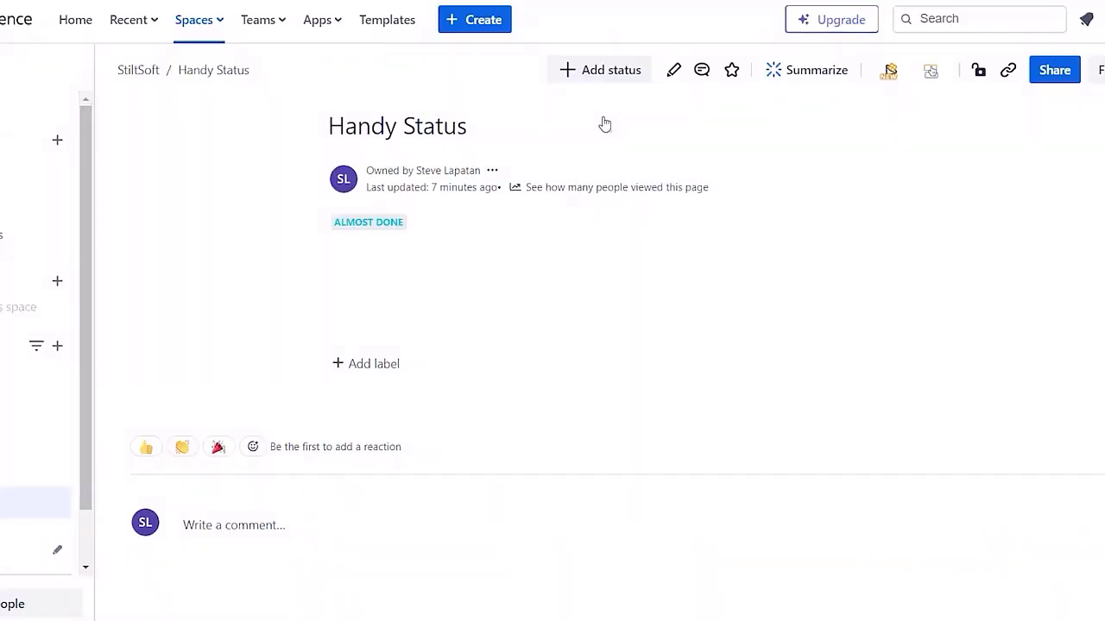
Step: Add a page status to the Handy Status page from the Developer task status set with the value Planned
left_click(588, 74)
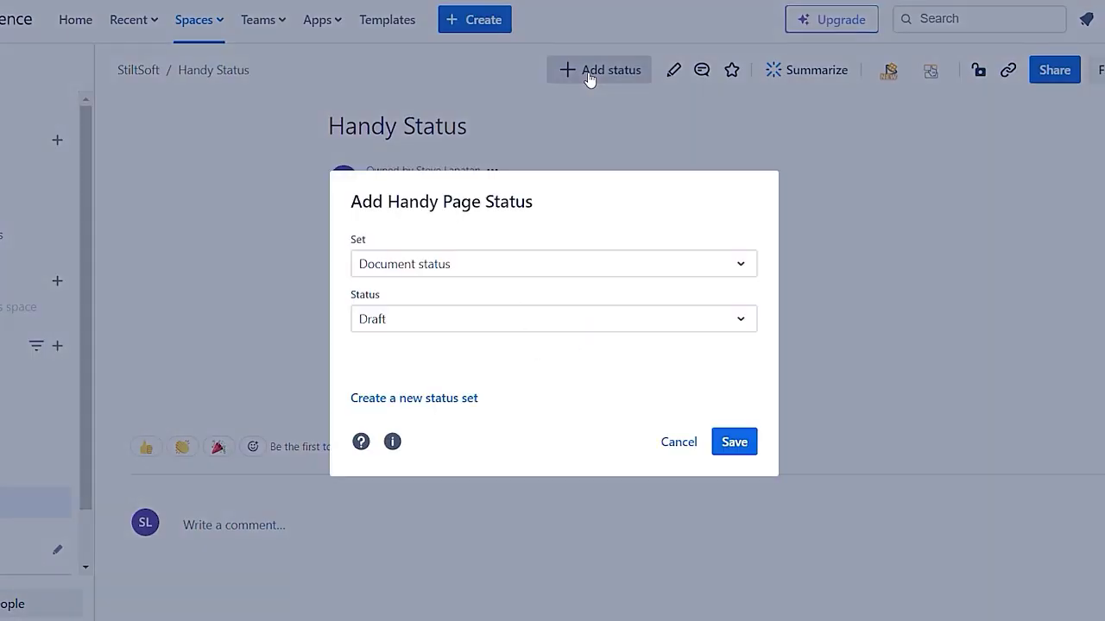
left_click(435, 268)
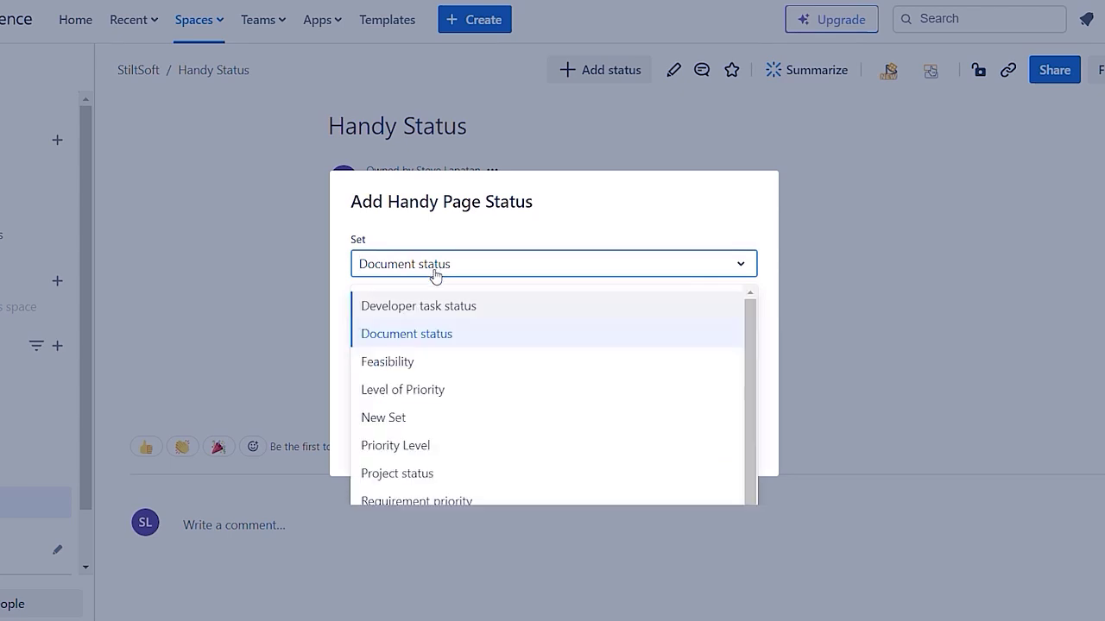
left_click(434, 305)
left_click(440, 321)
left_click(404, 388)
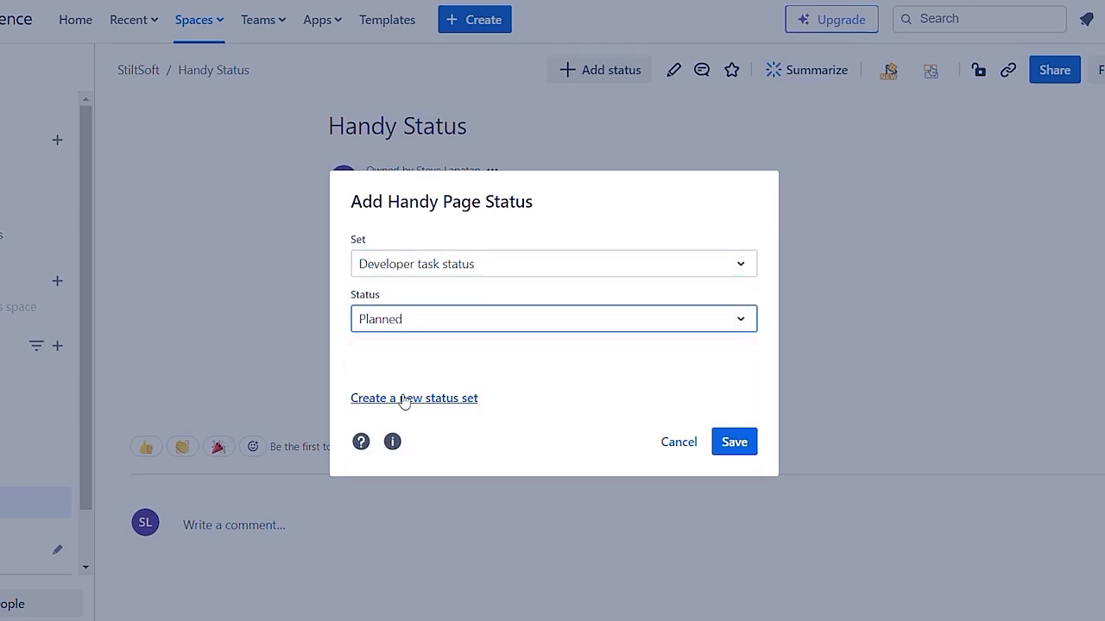
left_click(734, 443)
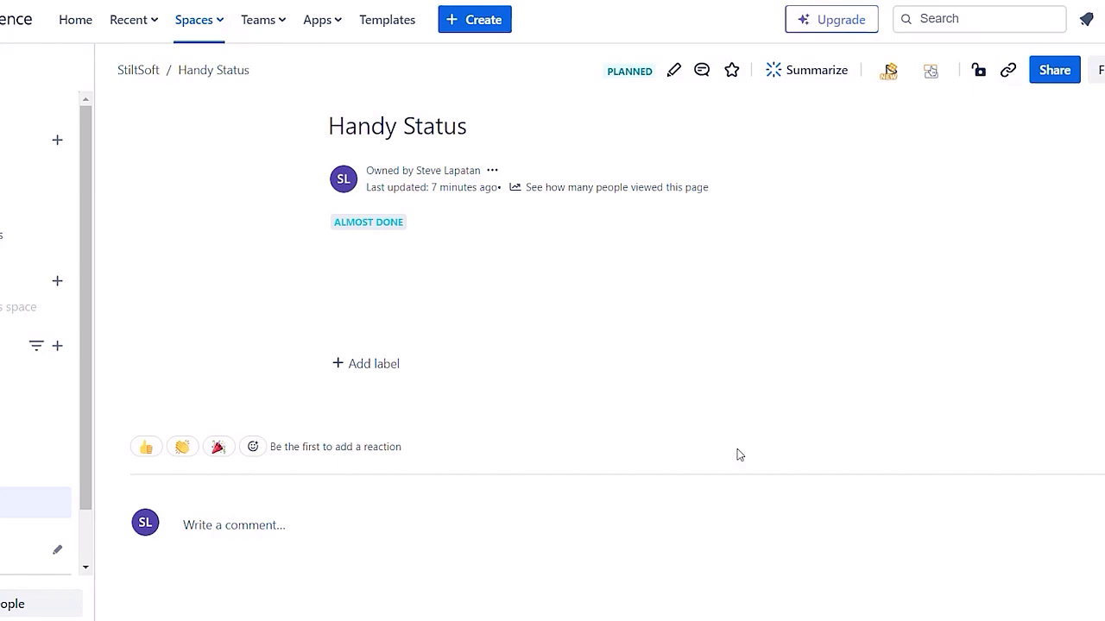
Step: Change the page status to Blocked, save it, and view the page's status history
left_click(627, 73)
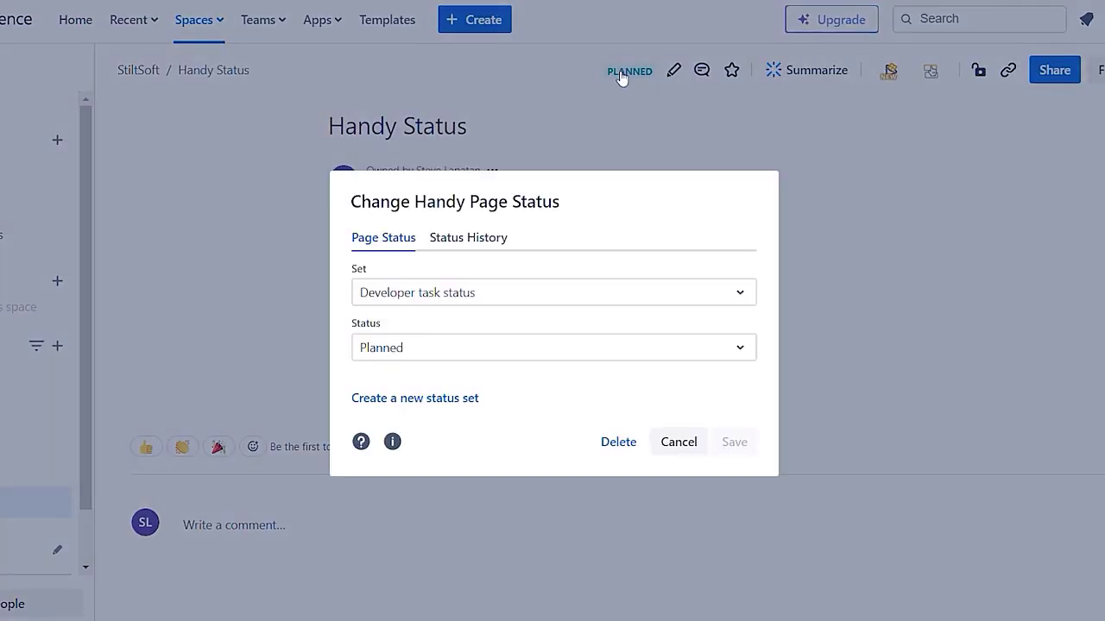
left_click(394, 349)
left_click(388, 445)
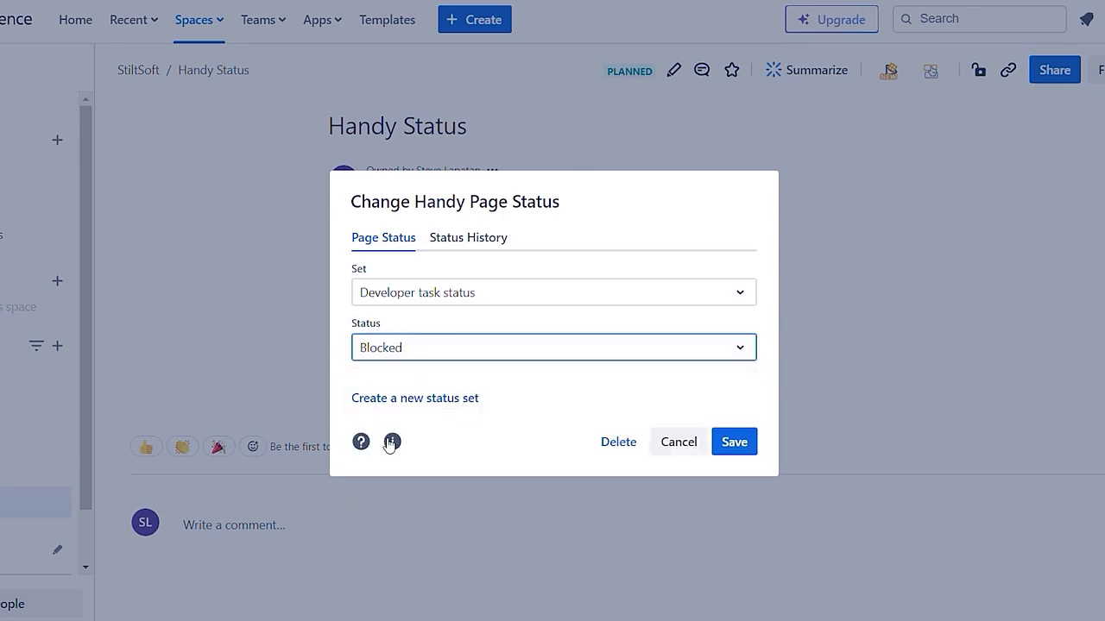
left_click(735, 445)
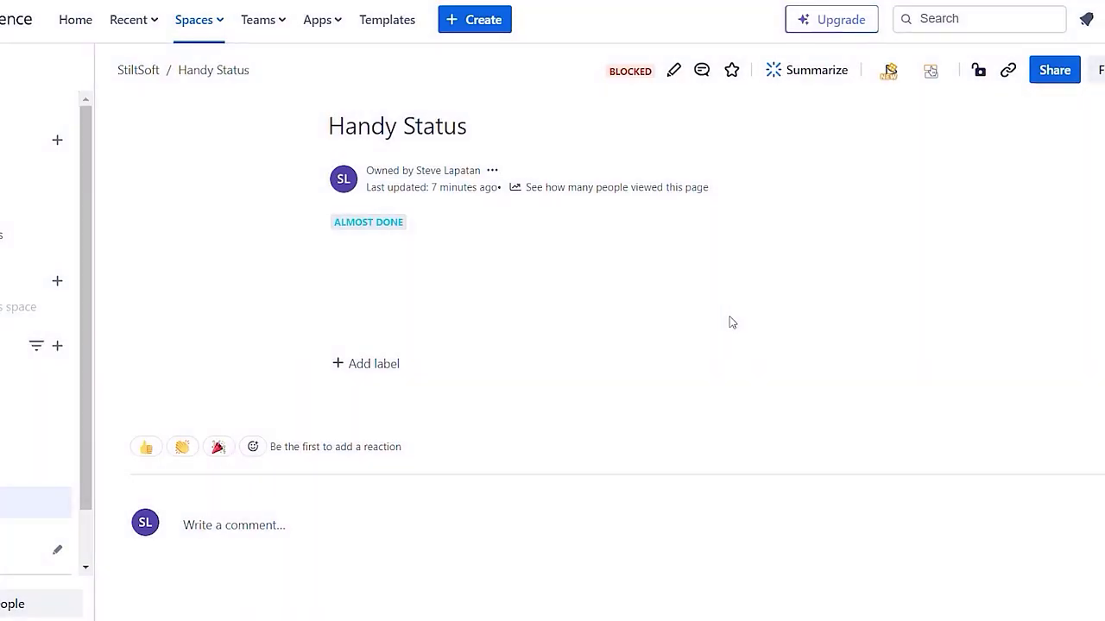
left_click(630, 73)
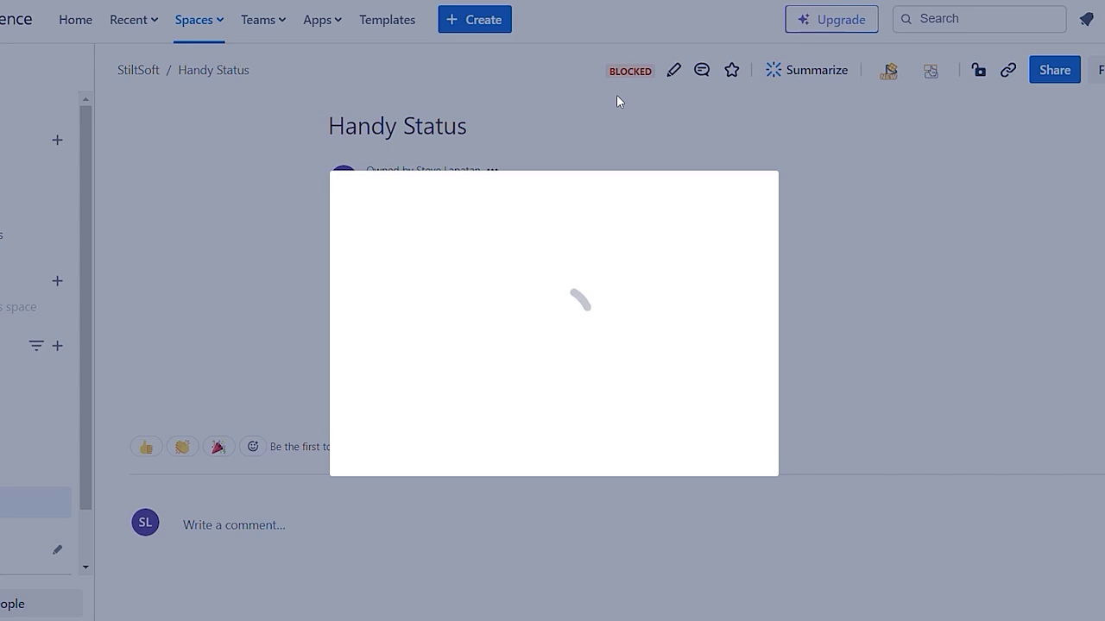
left_click(469, 239)
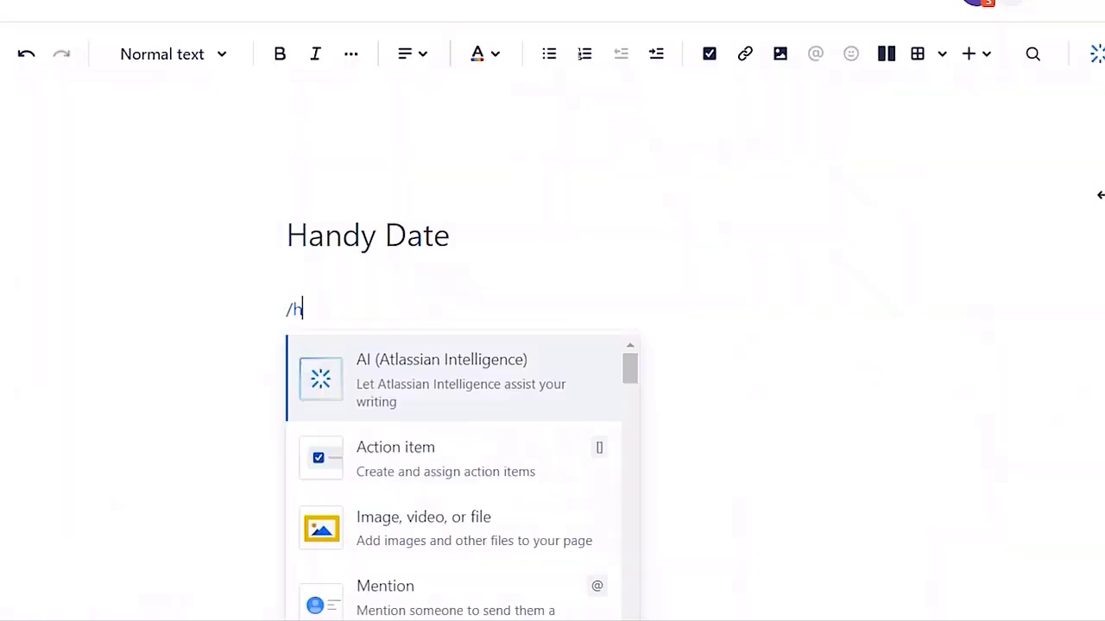
Step: Insert a Handy Date macro dated 2024-03-18 in the body of the Handy Date page
type("handydate")
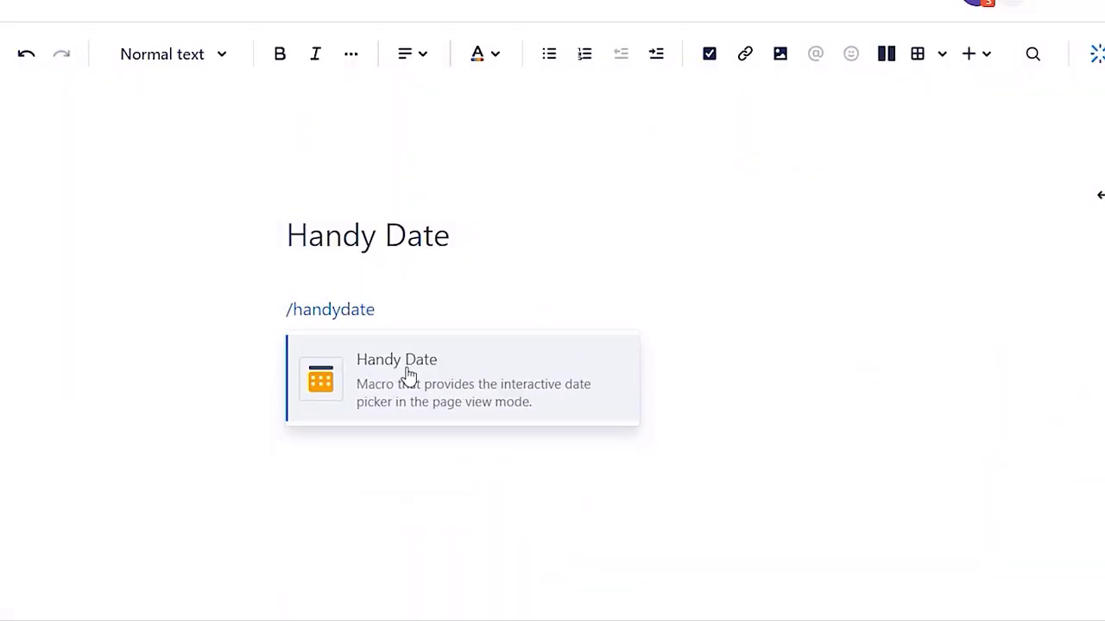
left_click(409, 375)
scroll(285, 337, "down", 1)
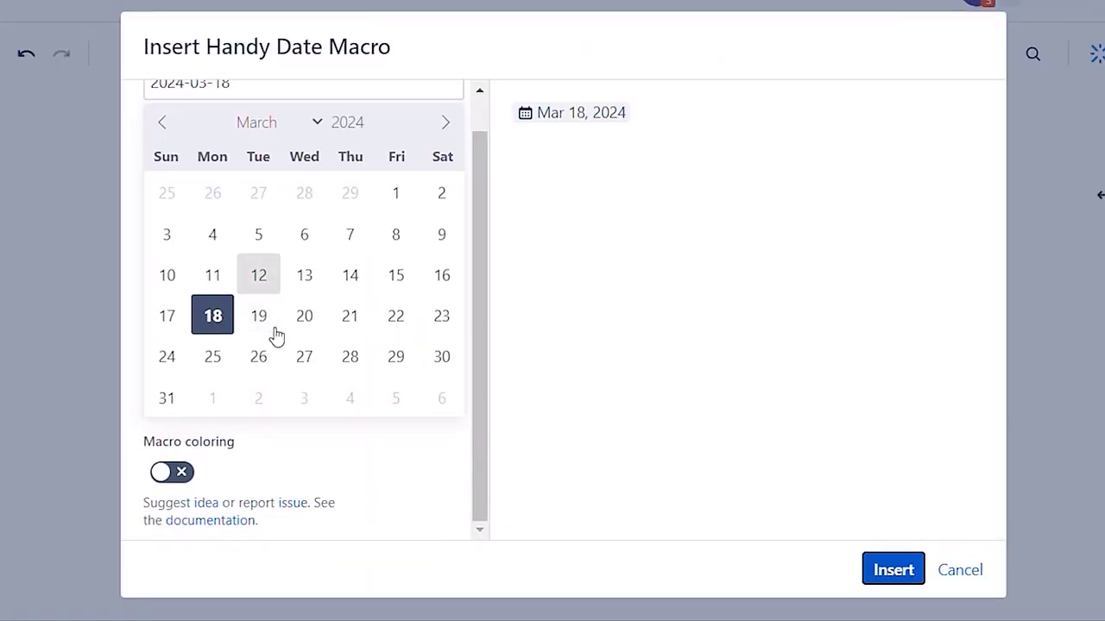
left_click(893, 571)
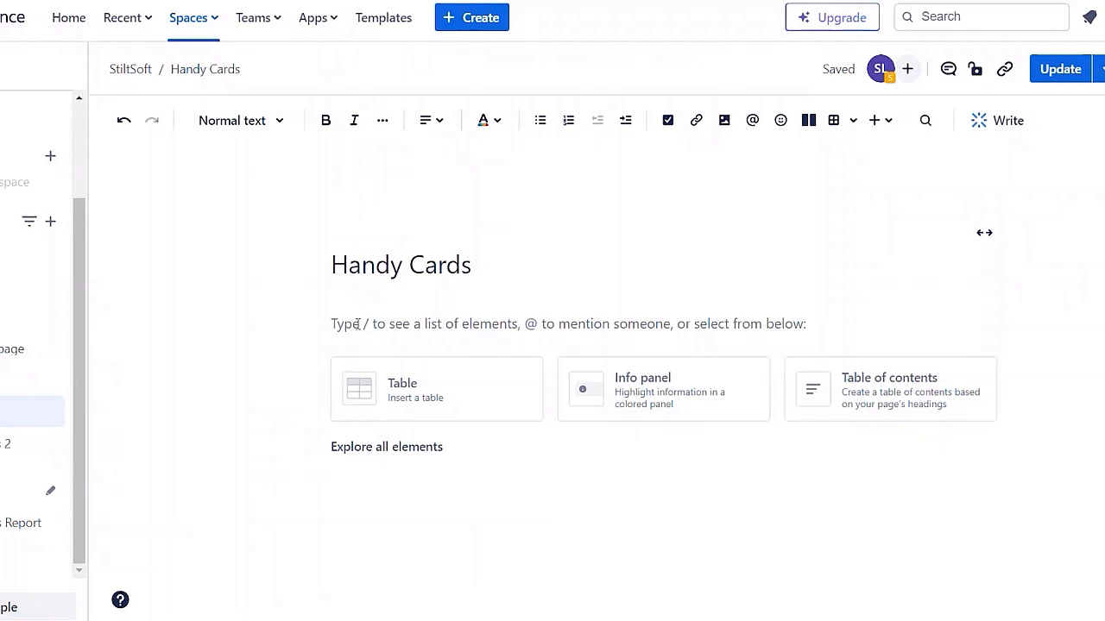
Step: Start a Handy Cards macro on the Handy Cards page with Child pages as card source and Top of the page as content
type("/handycards")
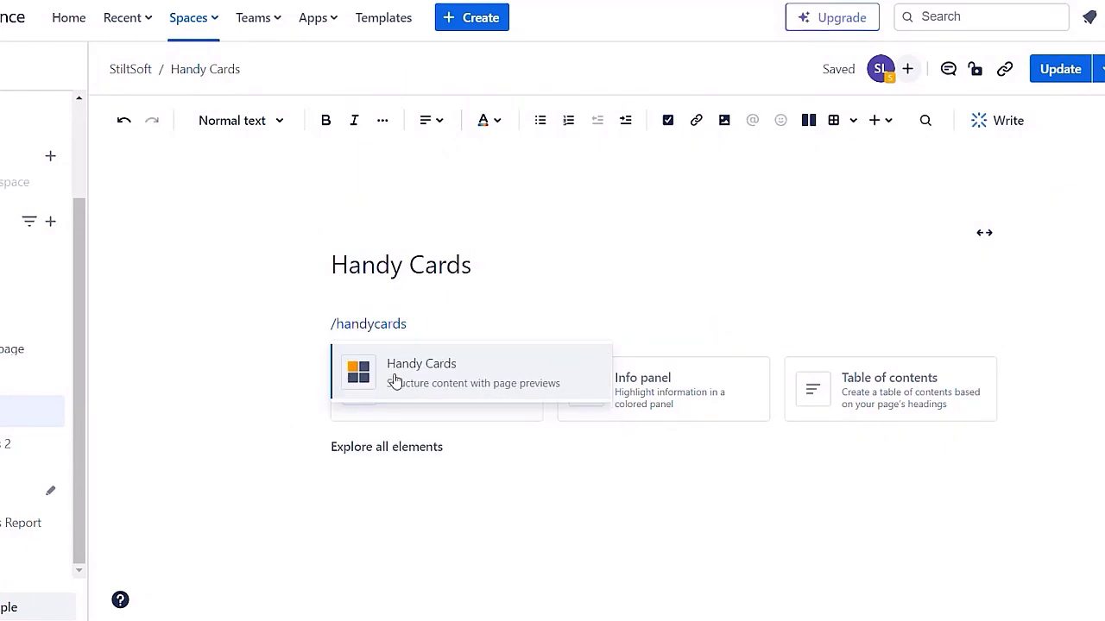
left_click(394, 380)
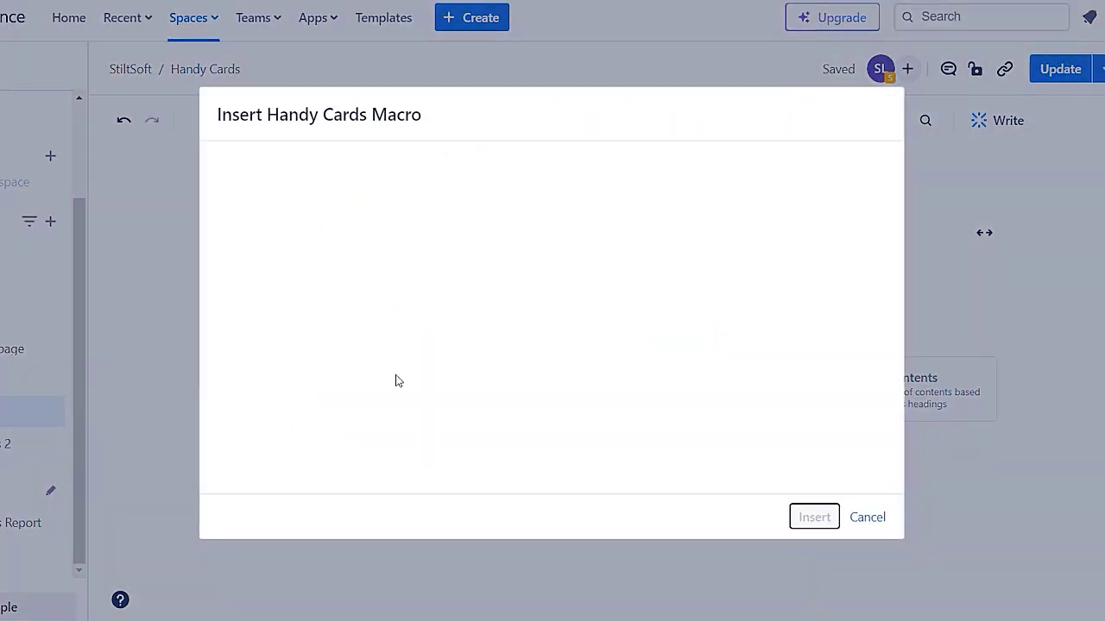
left_click(299, 226)
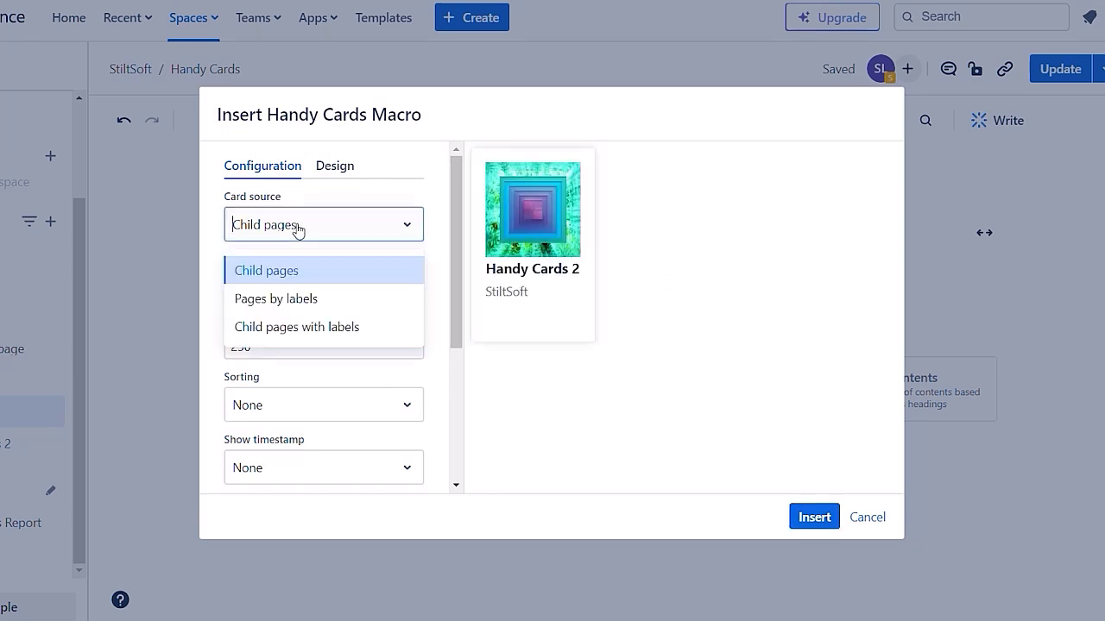
left_click(298, 226)
left_click(297, 287)
scroll(305, 303, "down", 1)
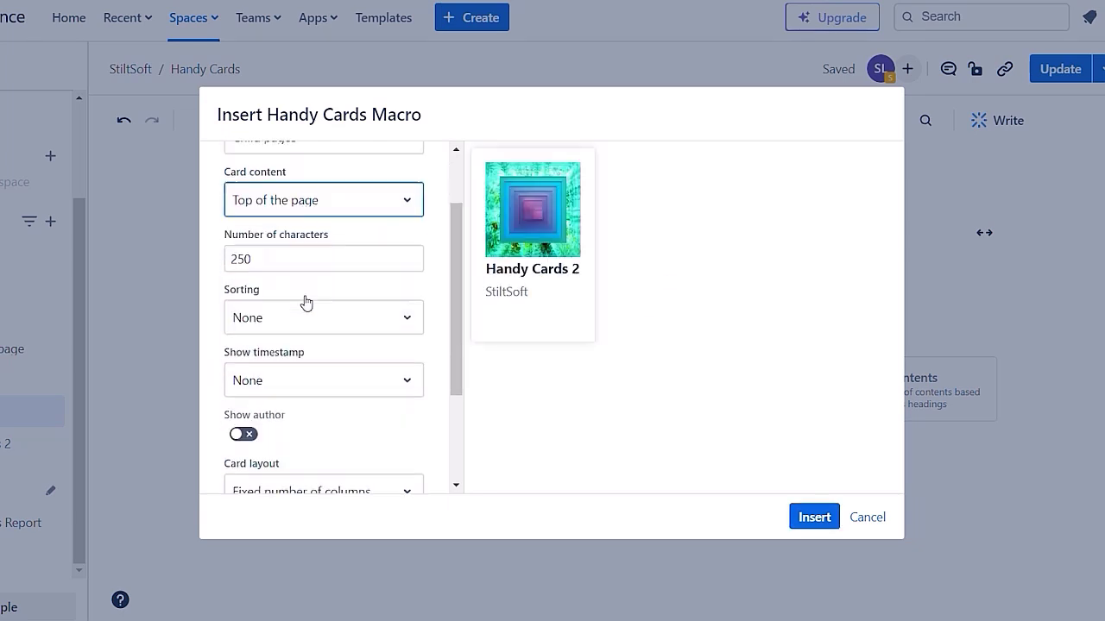
Step: Try adjusting the cards' number of characters and look through the sorting options
left_click(411, 257)
left_click(411, 257)
left_click(410, 263)
left_click(410, 263)
left_click(330, 317)
left_click(288, 315)
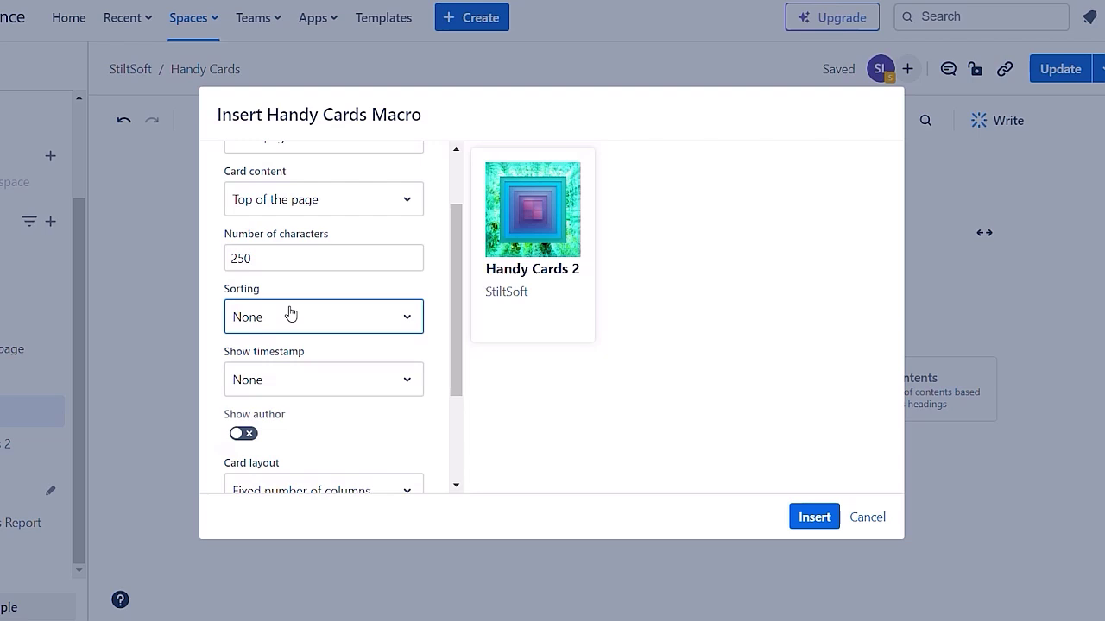
Step: Set the cards' timestamp to Created date and use the Fixed number of columns card layout
scroll(293, 314, "down", 2)
left_click(326, 229)
left_click(324, 304)
left_click(303, 342)
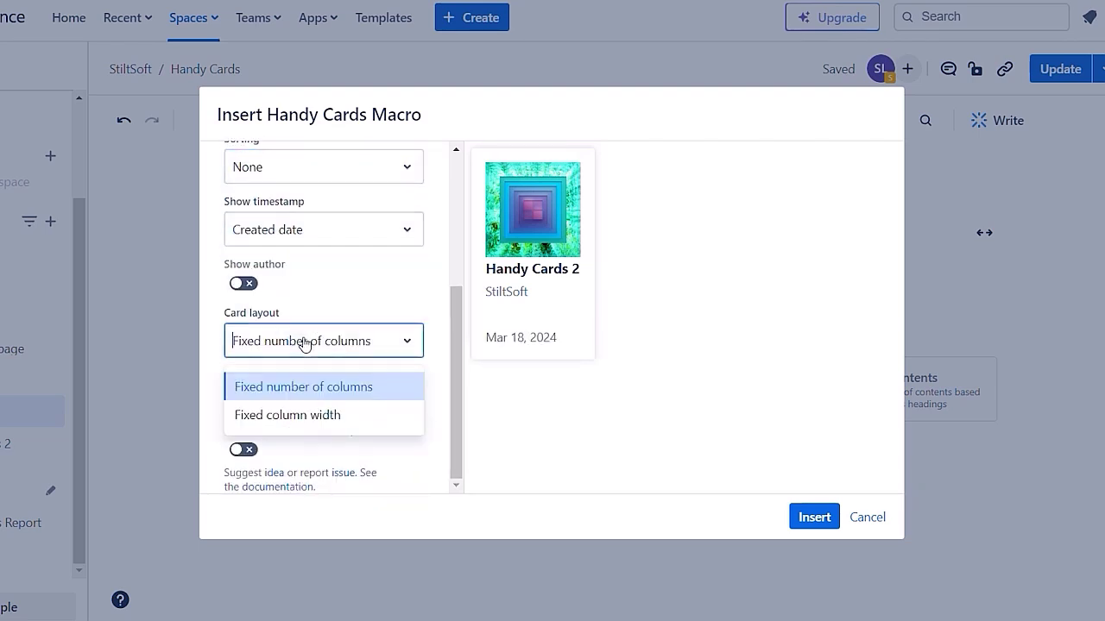
left_click(291, 386)
left_click(411, 404)
left_click(410, 400)
scroll(330, 203, "up", 3)
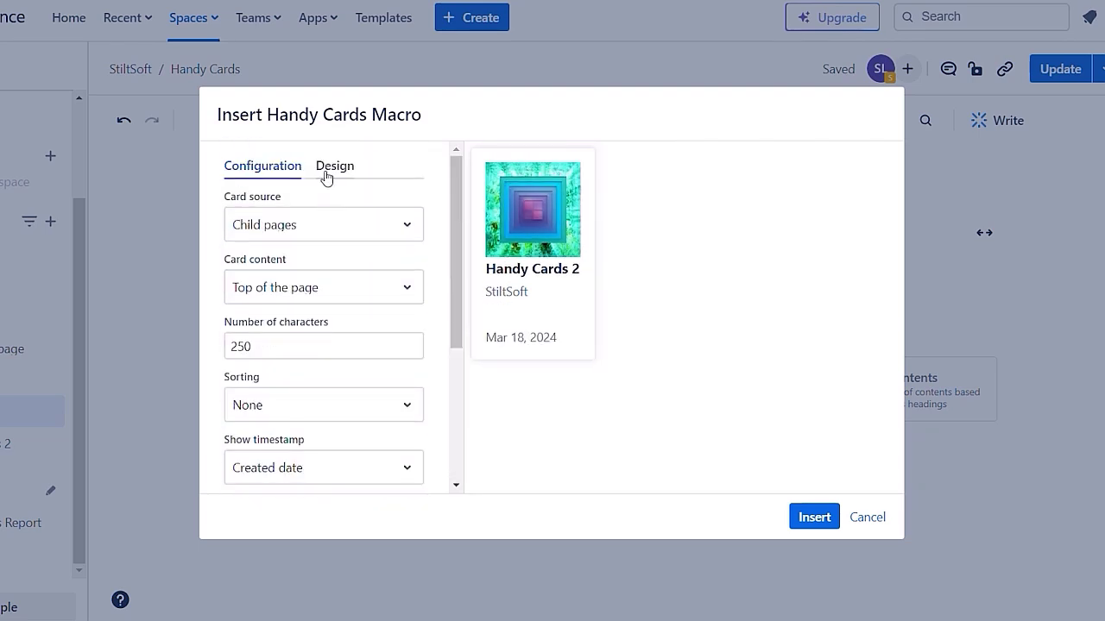
Step: Set the cards' design to Horizontal orientation with the Accent style
left_click(333, 165)
left_click(331, 225)
left_click(284, 308)
left_click(289, 284)
left_click(291, 361)
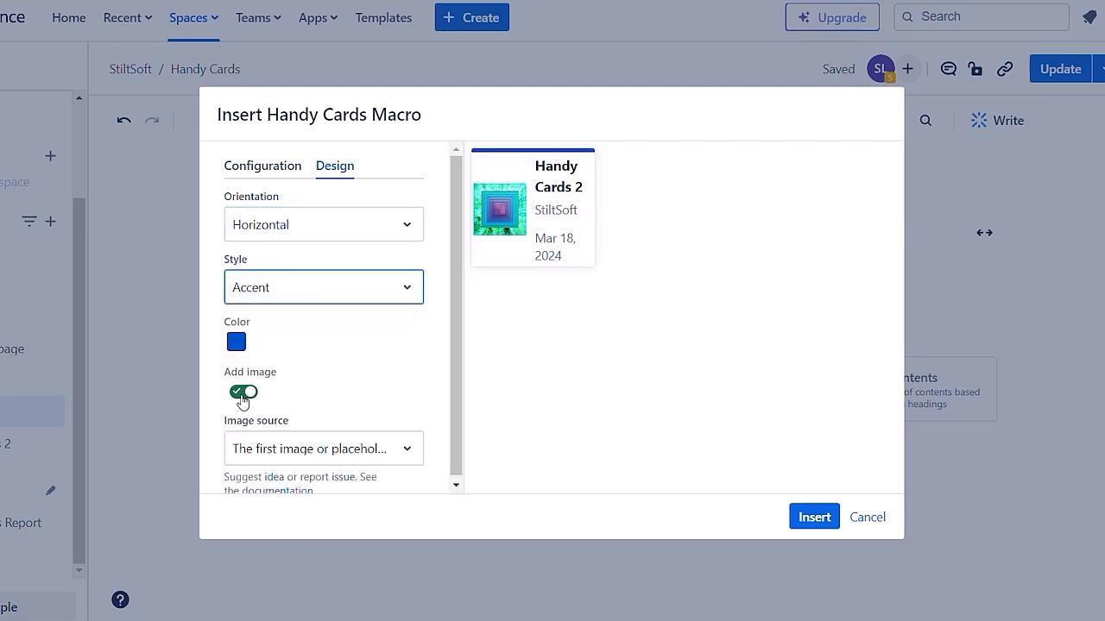
Step: Give the cards a green accent color, use the first image or placeholder as image source, and insert the Handy Cards macro
left_click(235, 342)
left_click_drag(327, 371, 299, 373)
left_click(414, 449)
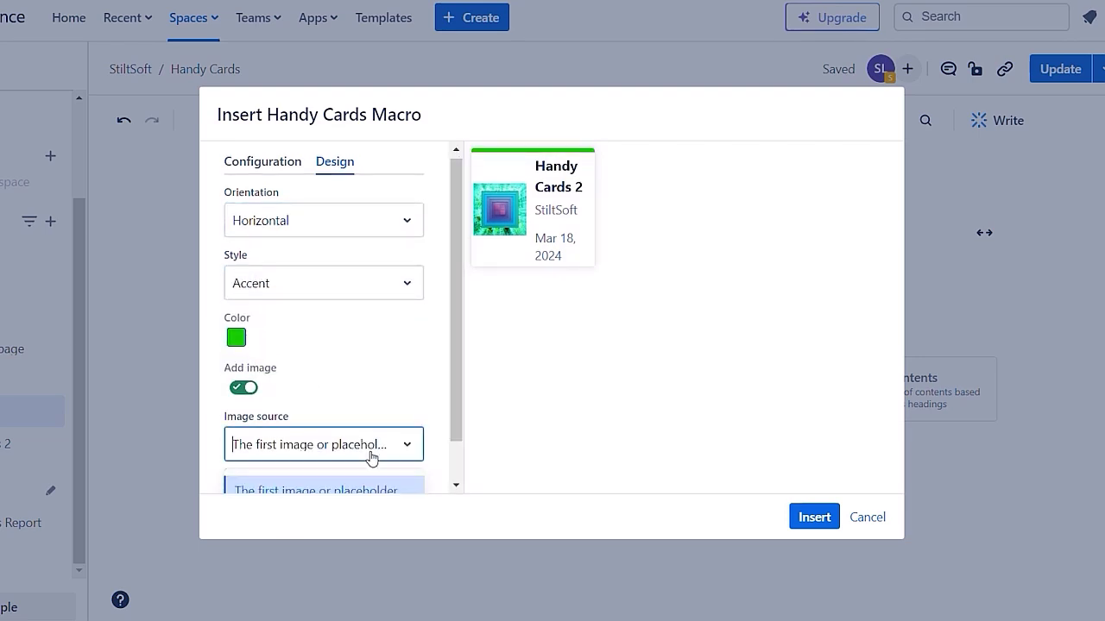
left_click(377, 443)
left_click(814, 517)
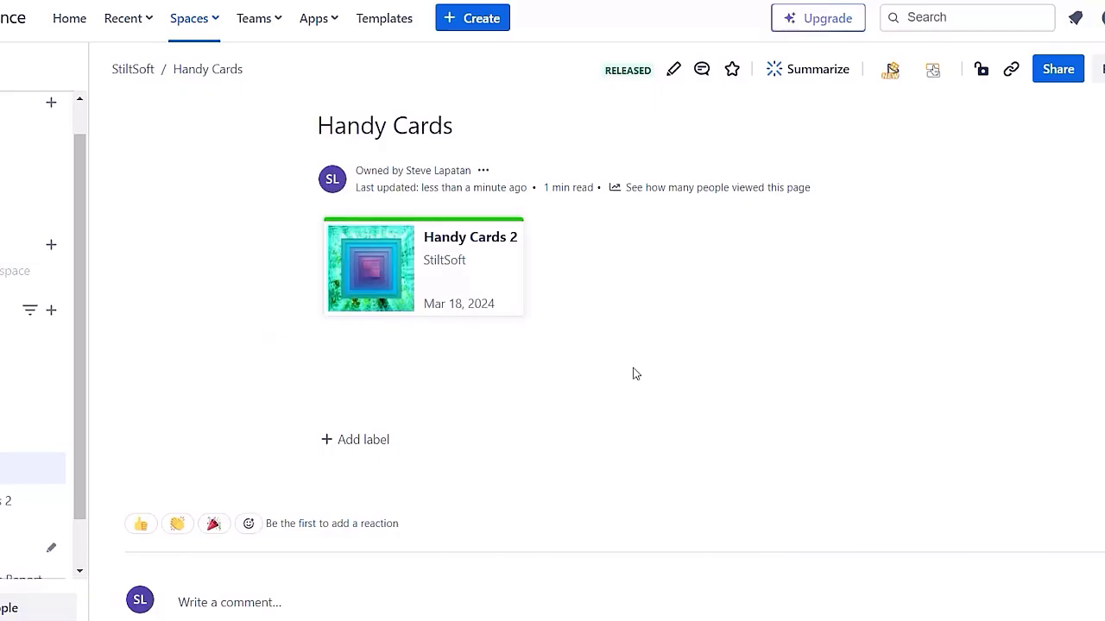
Step: Open the Handy Cards 2 page from its card and look through its content
left_click(362, 280)
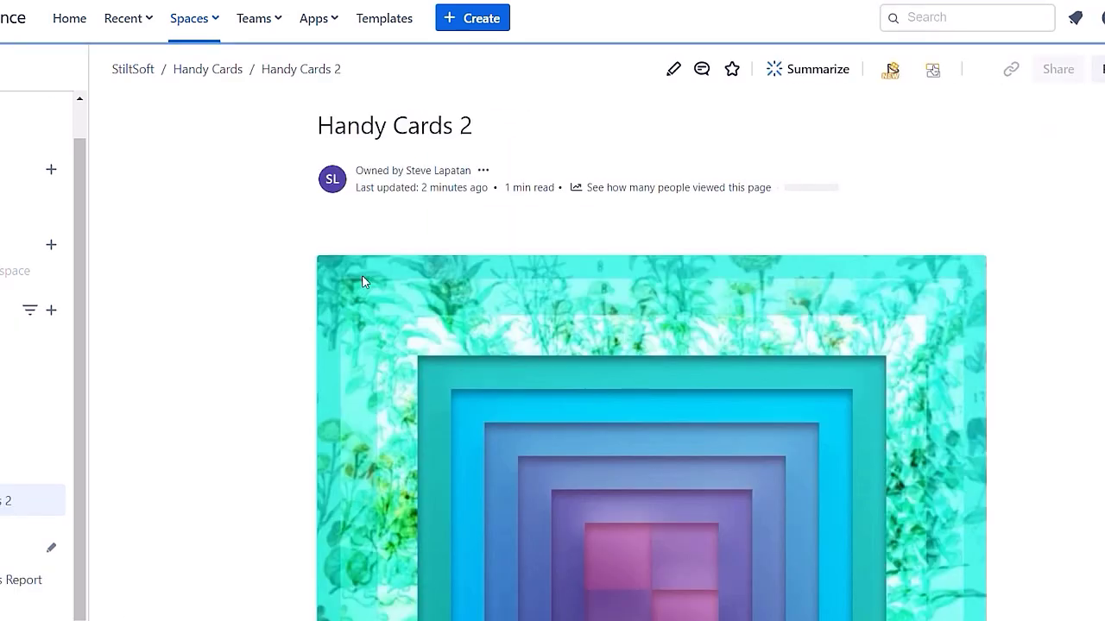
scroll(363, 280, "down", 5)
scroll(361, 274, "up", 5)
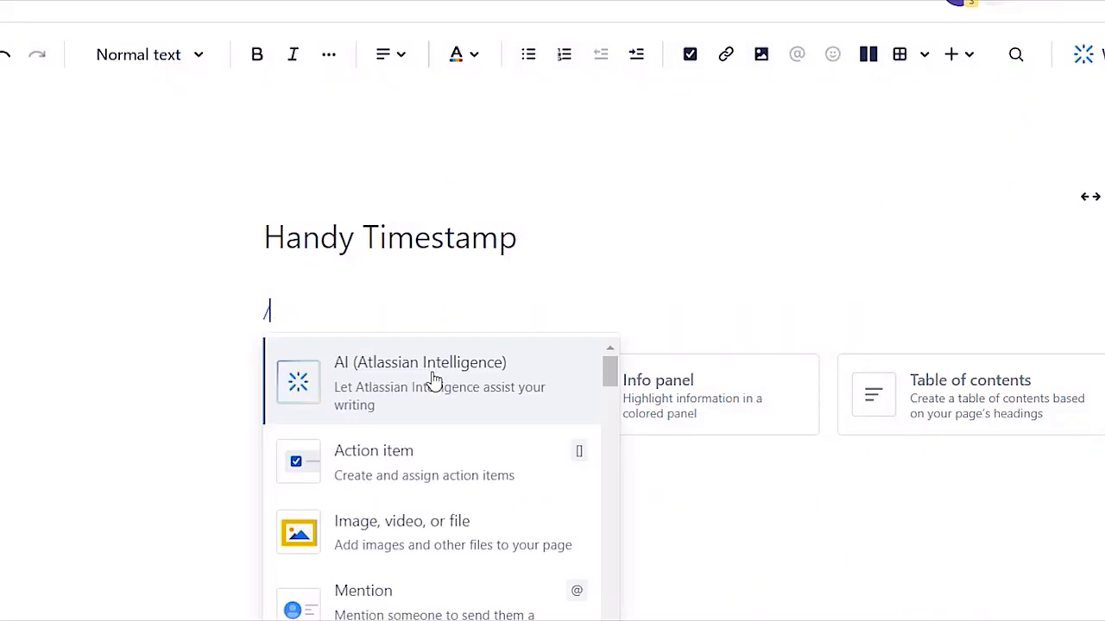
Step: Configure a Handy Timestamp macro on the Handy Timestamp page with the Timestamp added value and the MM/dd/yyyy hh:mm a format
type("timestamp")
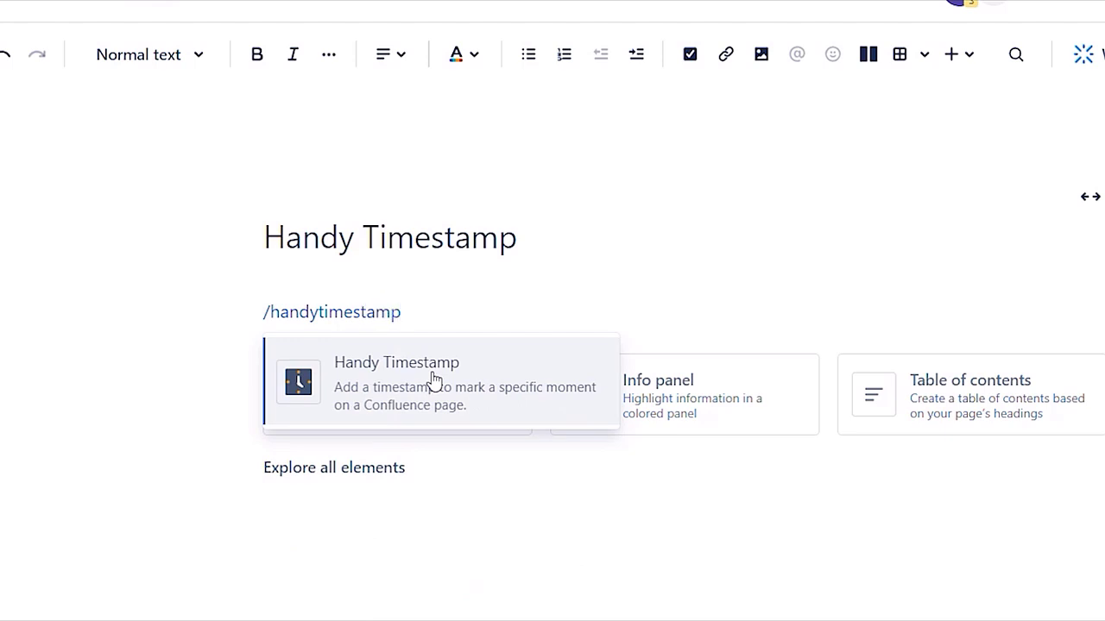
left_click(435, 380)
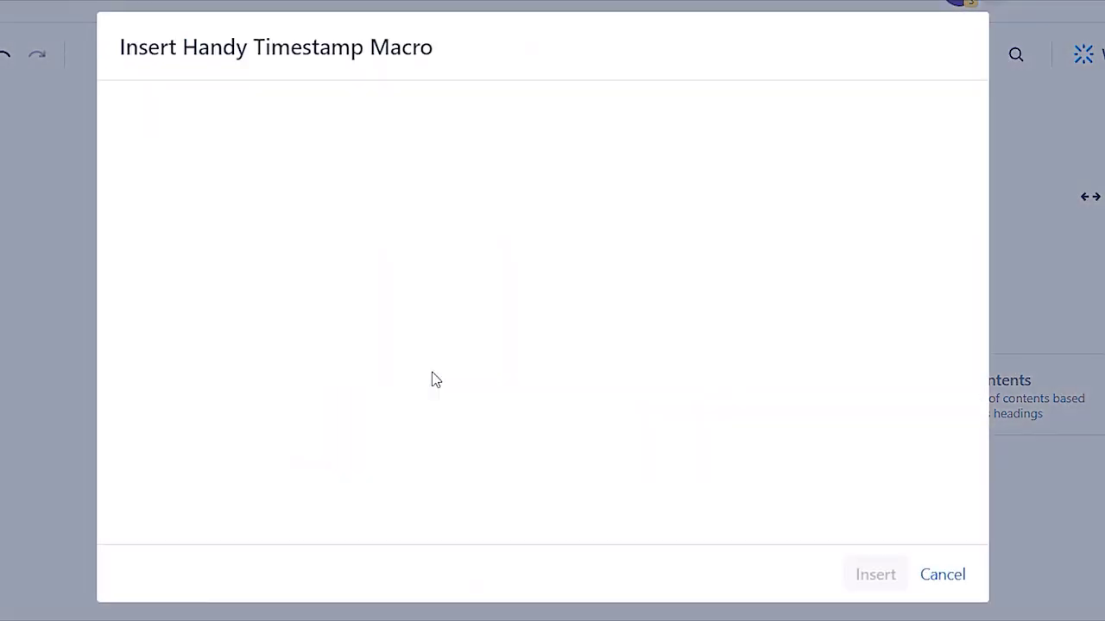
left_click(384, 151)
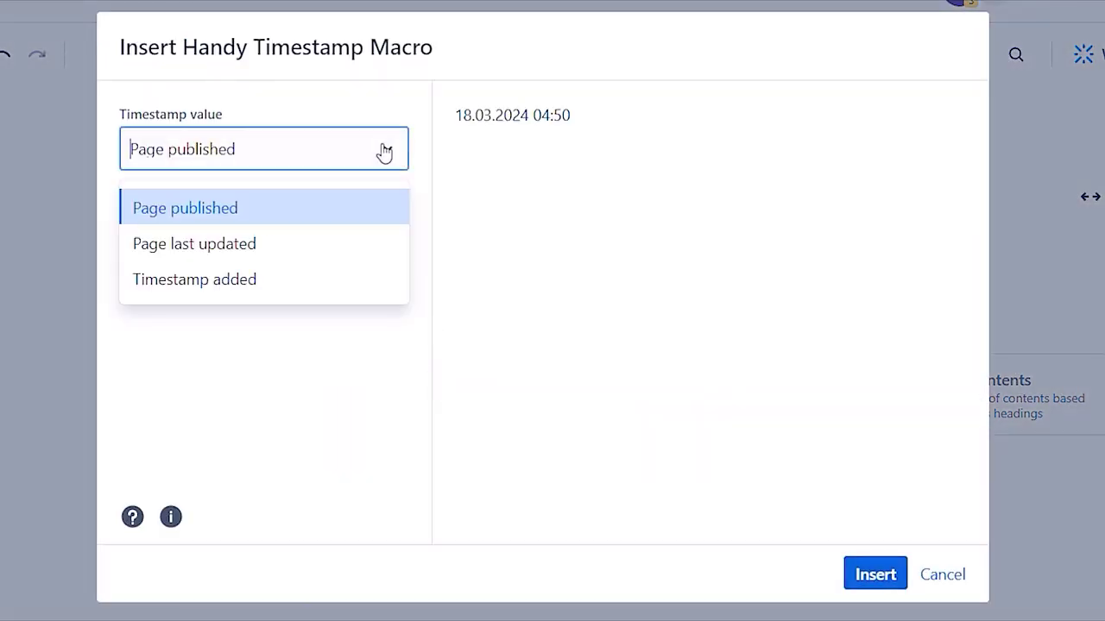
left_click(333, 286)
left_click(369, 233)
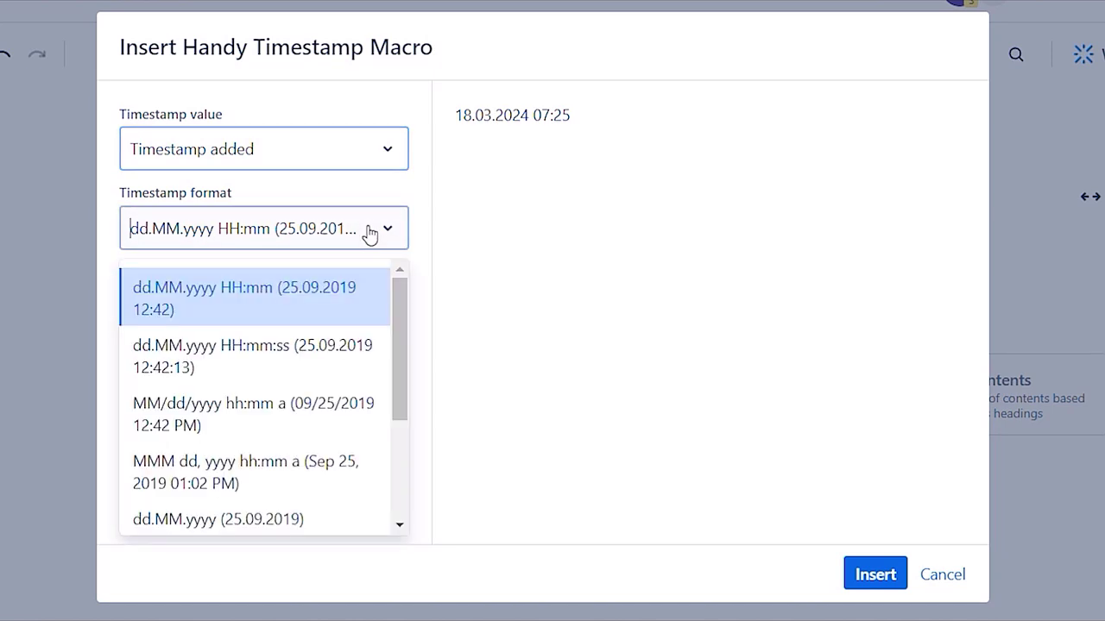
left_click(320, 419)
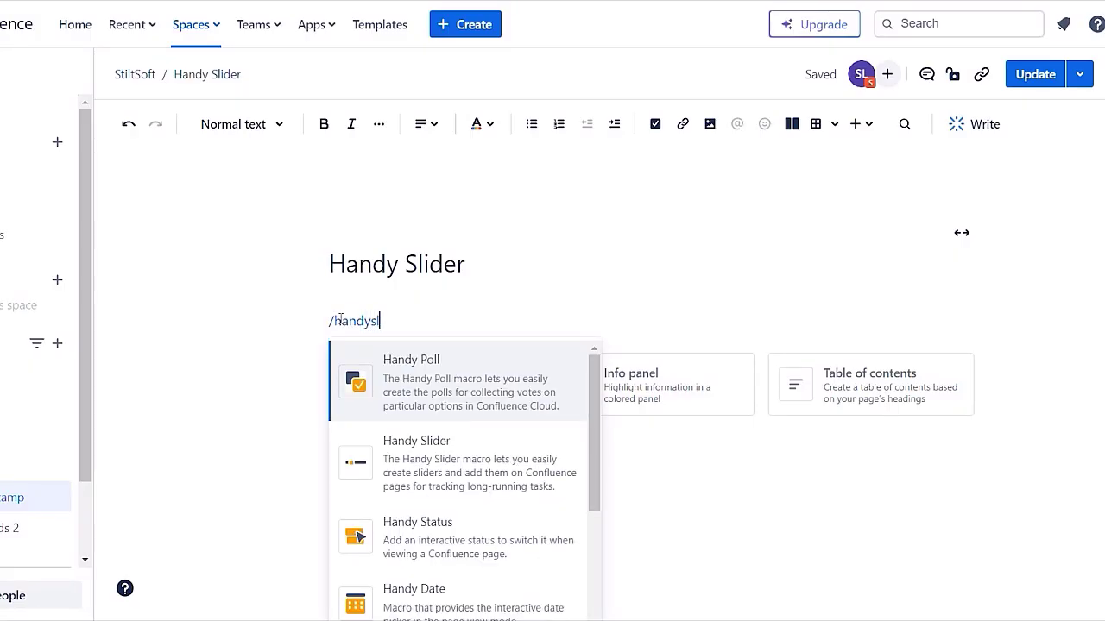
Step: Start a Handy Slider macro on the Handy Slider page with Numbers as both label and measurement unit
type("ider")
left_click(401, 393)
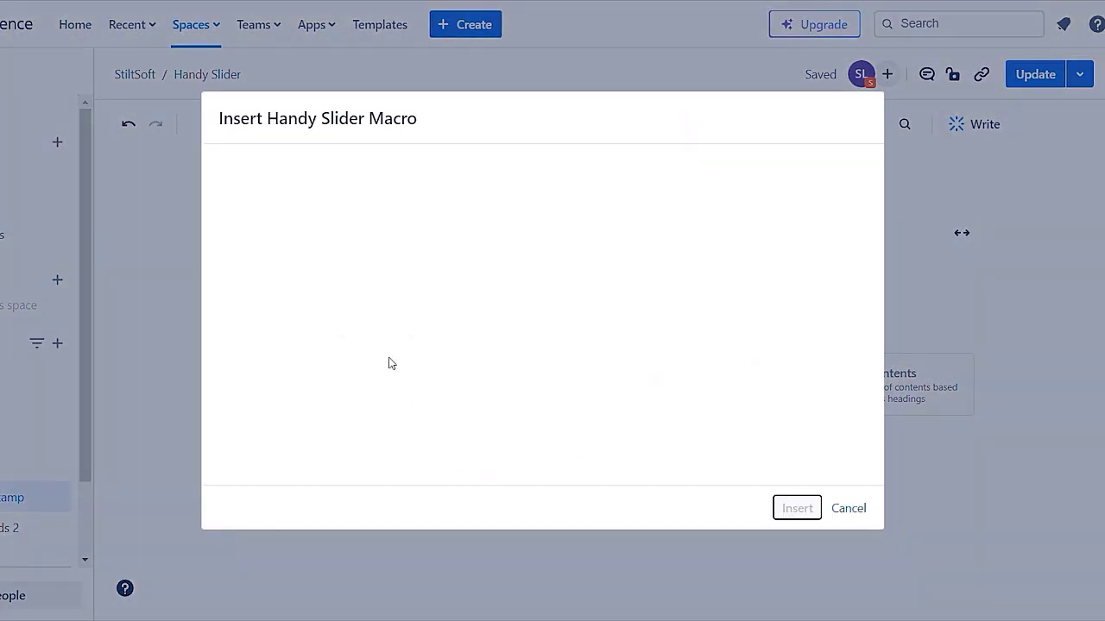
left_click(277, 190)
type("Numbers")
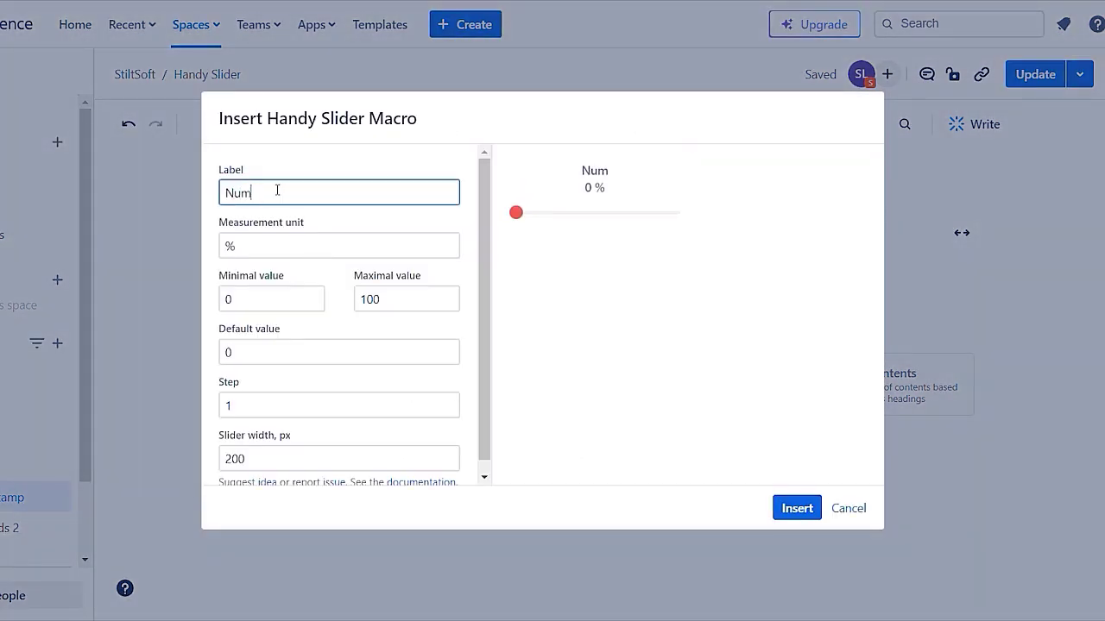
left_click(278, 247)
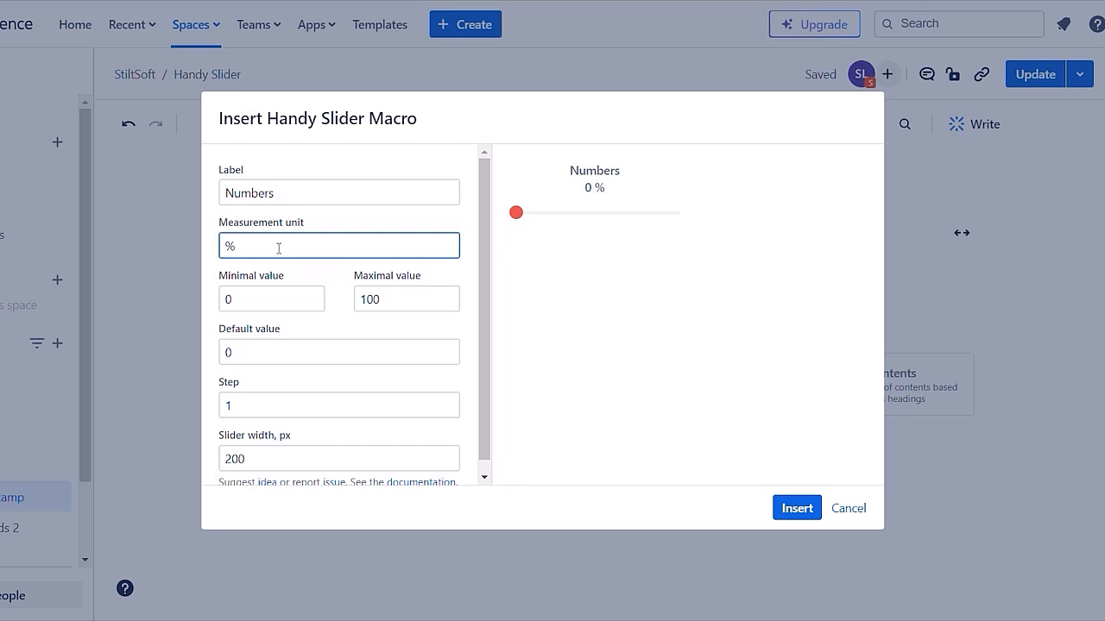
type("Numbers")
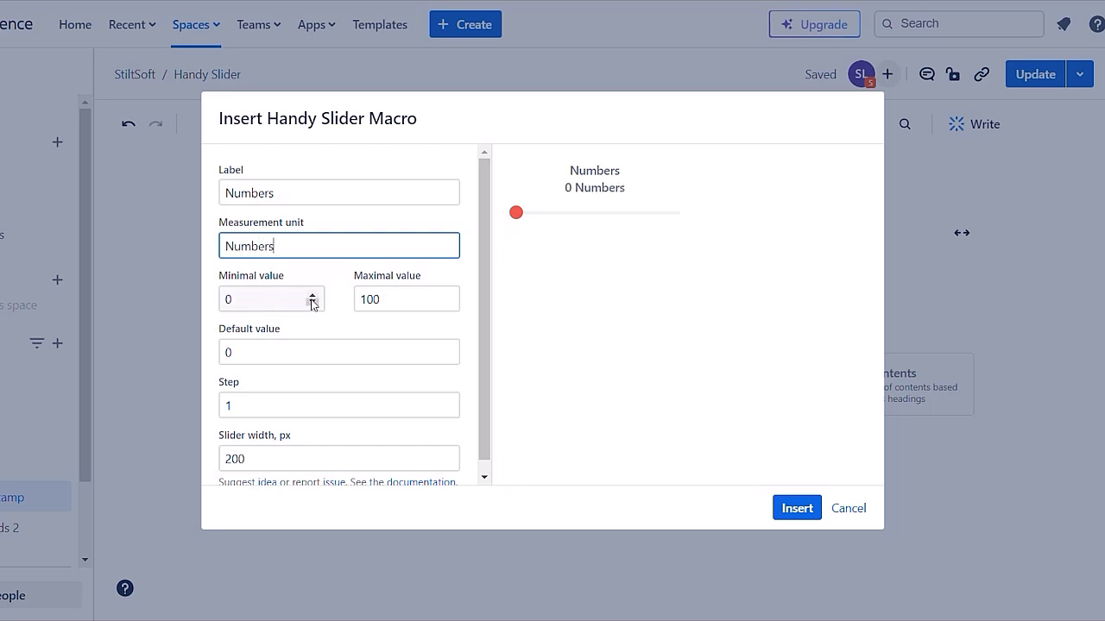
Step: Set the slider's minimal value to 3, maximal value to 94 and default value to 10
triple_click(313, 296)
double_click(447, 303)
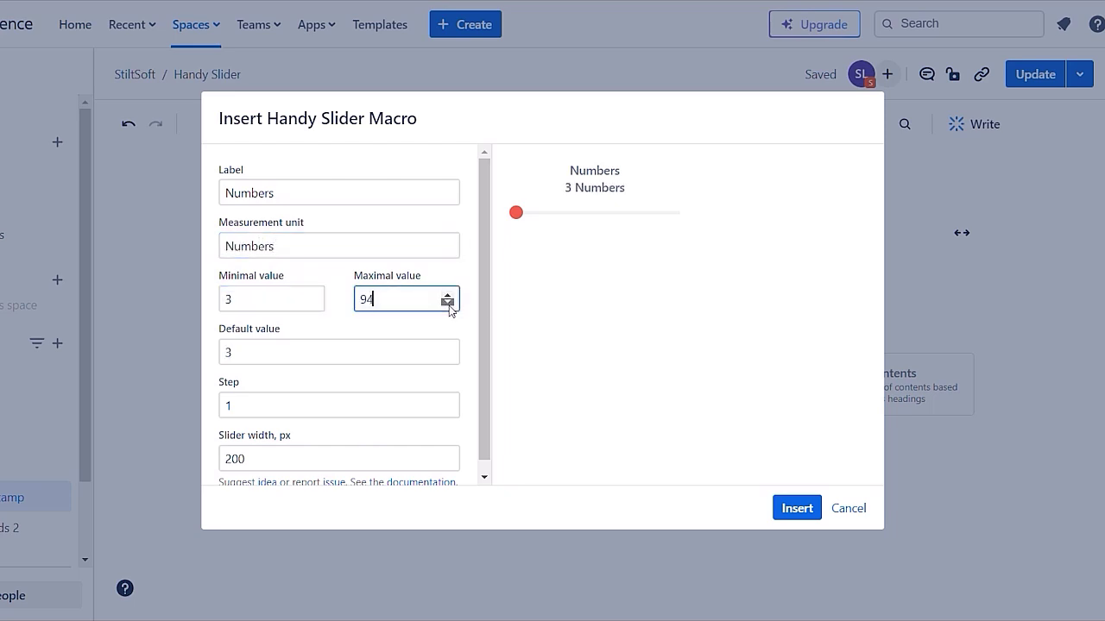
triple_click(447, 348)
triple_click(447, 348)
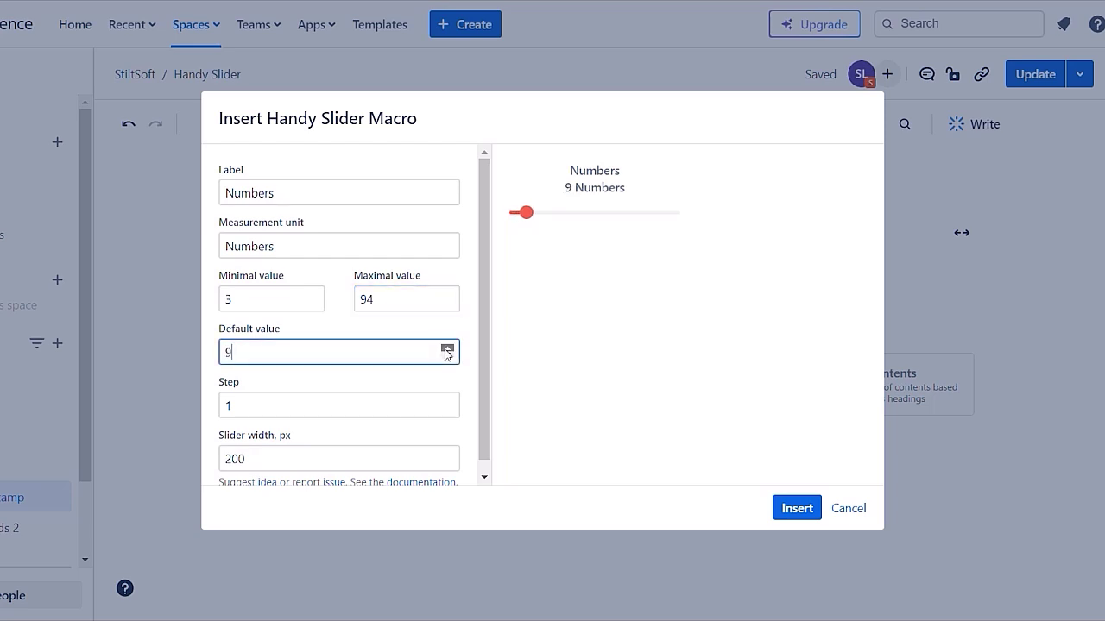
left_click(447, 349)
Step: Set the slider's step to 4 and its width to 250 px
double_click(447, 403)
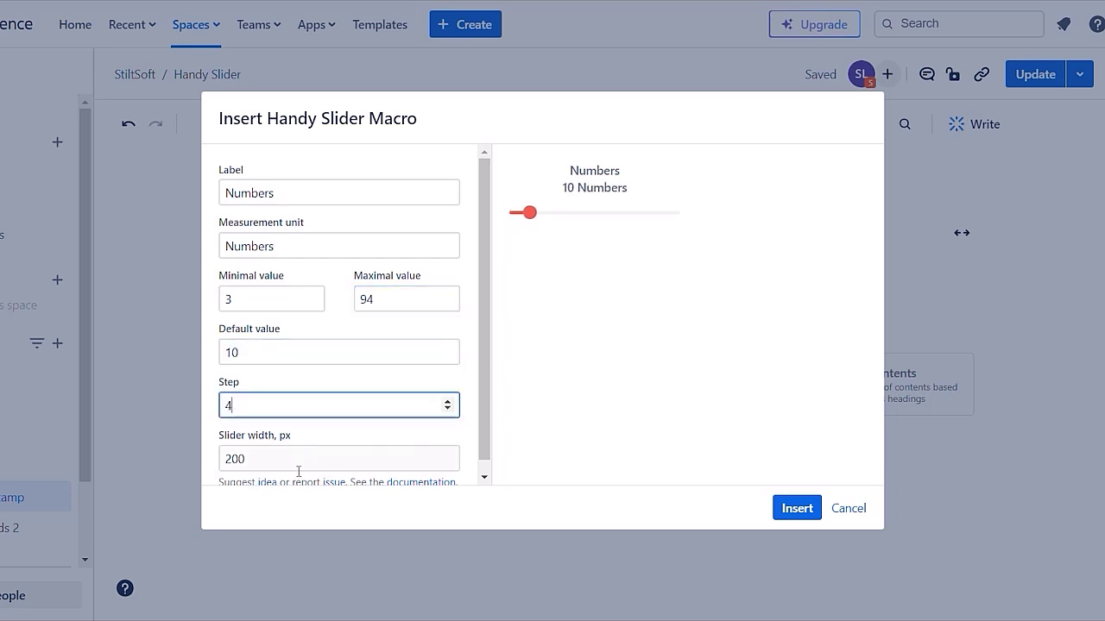
left_click(254, 460)
key("BackSpace")
key("BackSpace")
type("50")
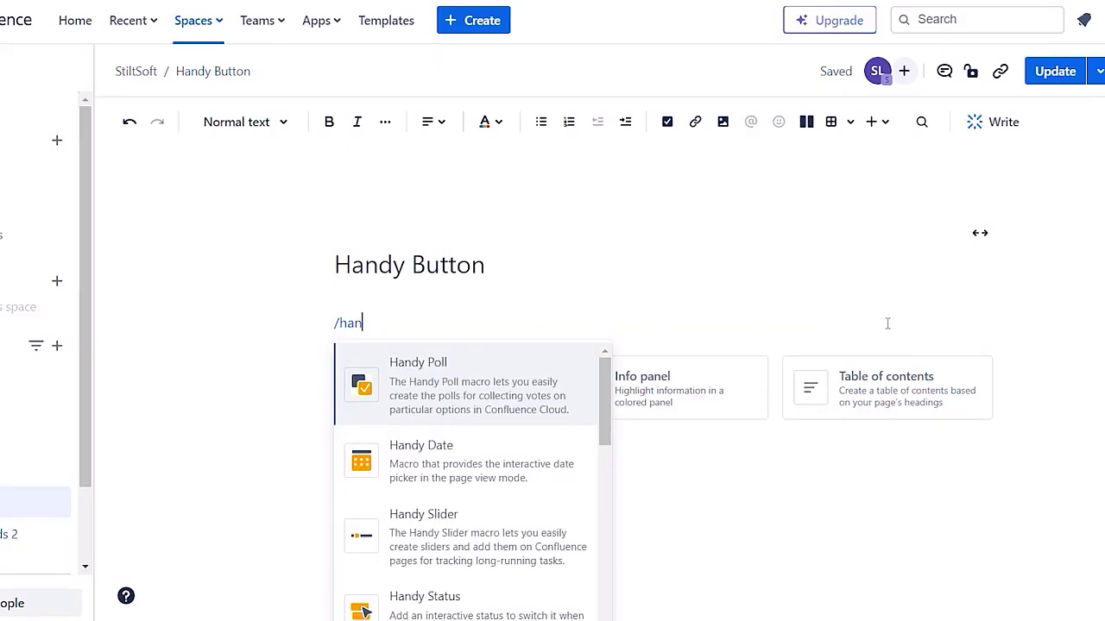
Step: Start a Handy Button macro on the Handy Button page and label it "New Button"
type("on")
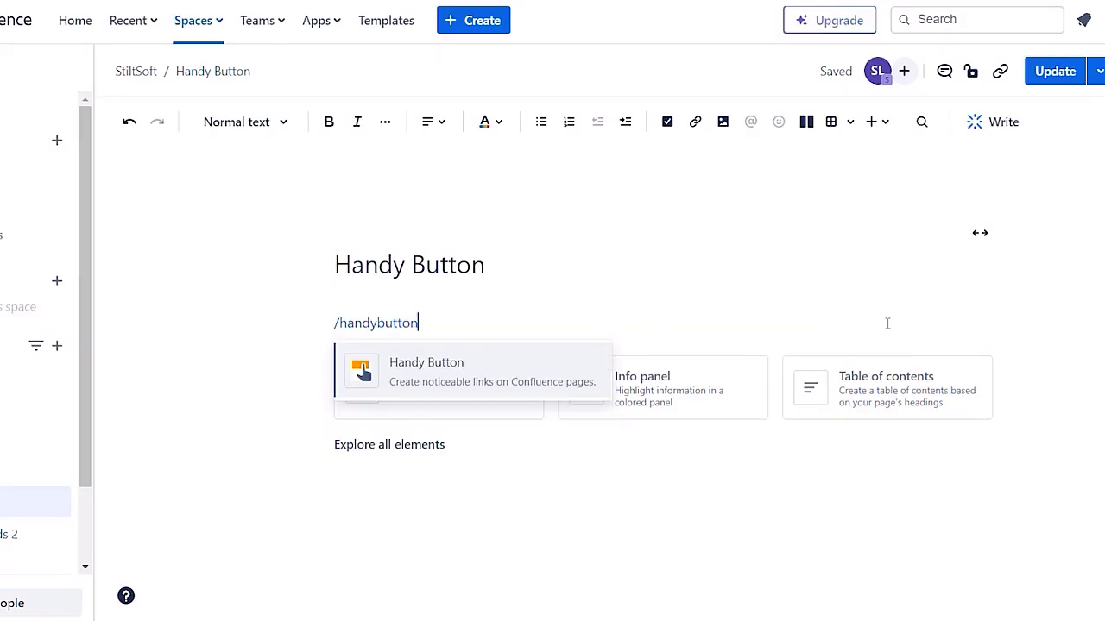
left_click(479, 371)
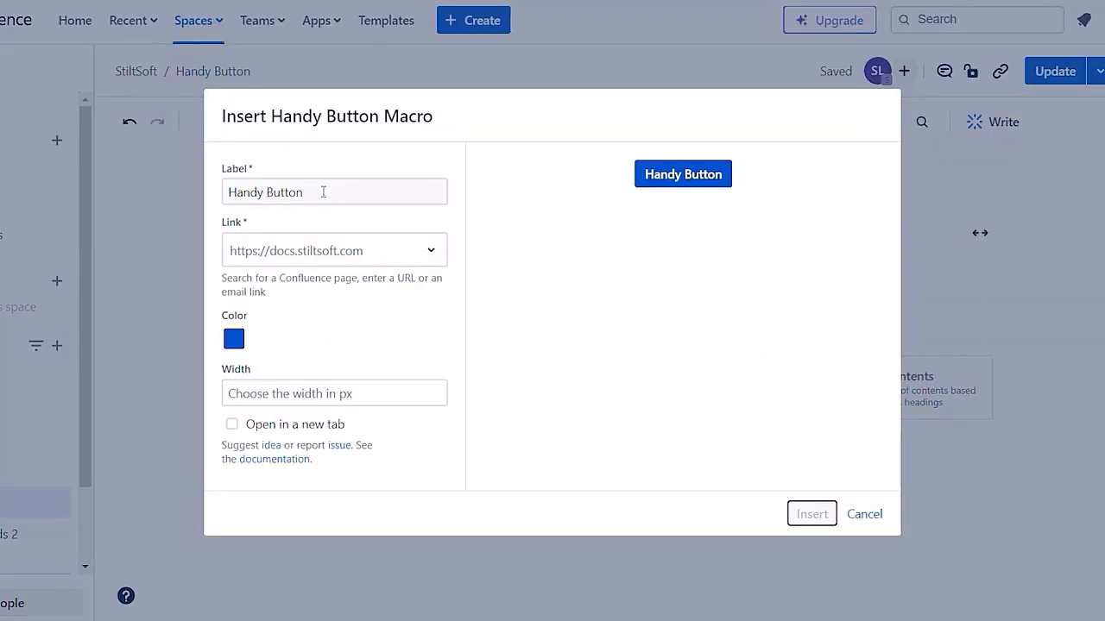
left_click(323, 192)
key("BackSpace")
key("BackSpace")
key("BackSpace")
key("BackSpace")
key("BackSpace")
key("BackSpace")
key("BackSpace")
key("BackSpace")
key("BackSpace")
key("BackSpace")
key("BackSpace")
key("BackSpace")
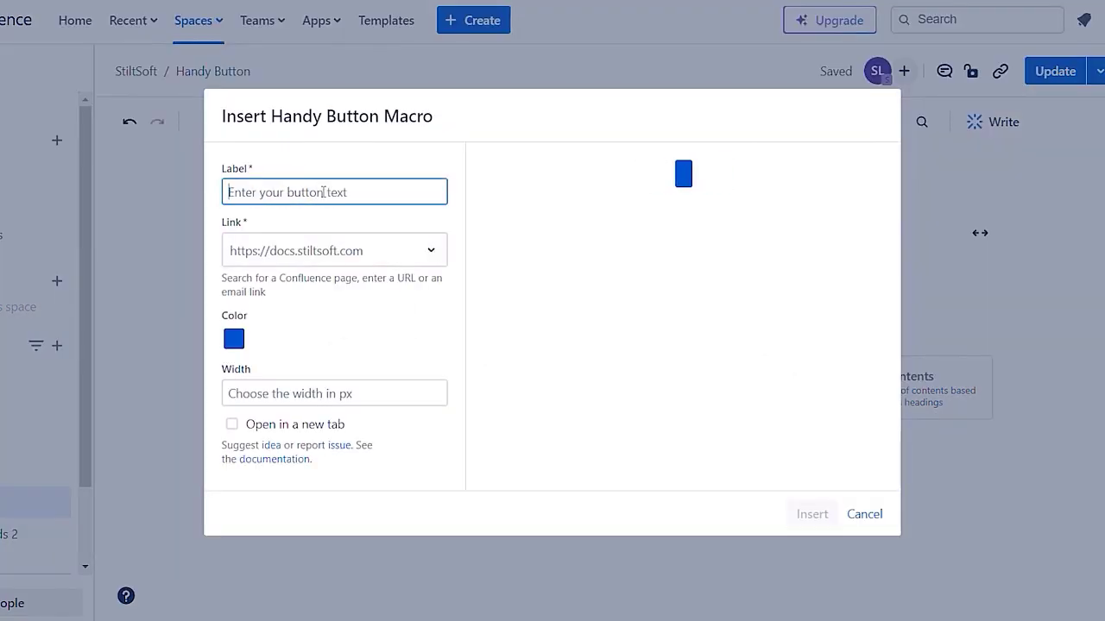
type("New Button")
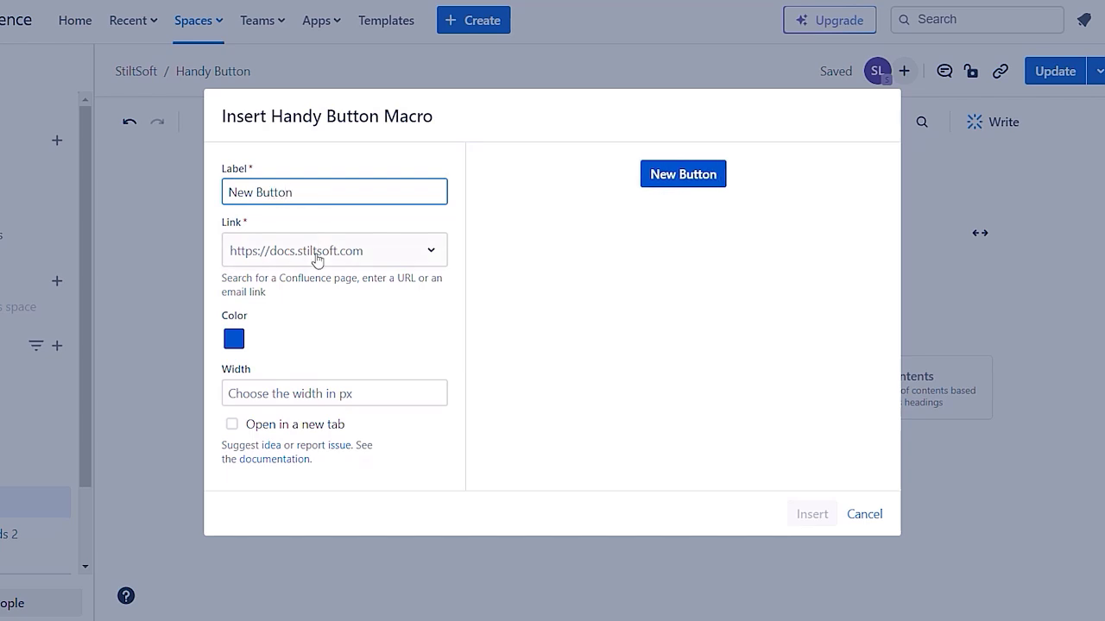
Step: Link the button to the Atlassian site's URL and make it red
left_click(317, 250)
type("https://dmitriypanyukov.atlassian.net/")
left_click(310, 297)
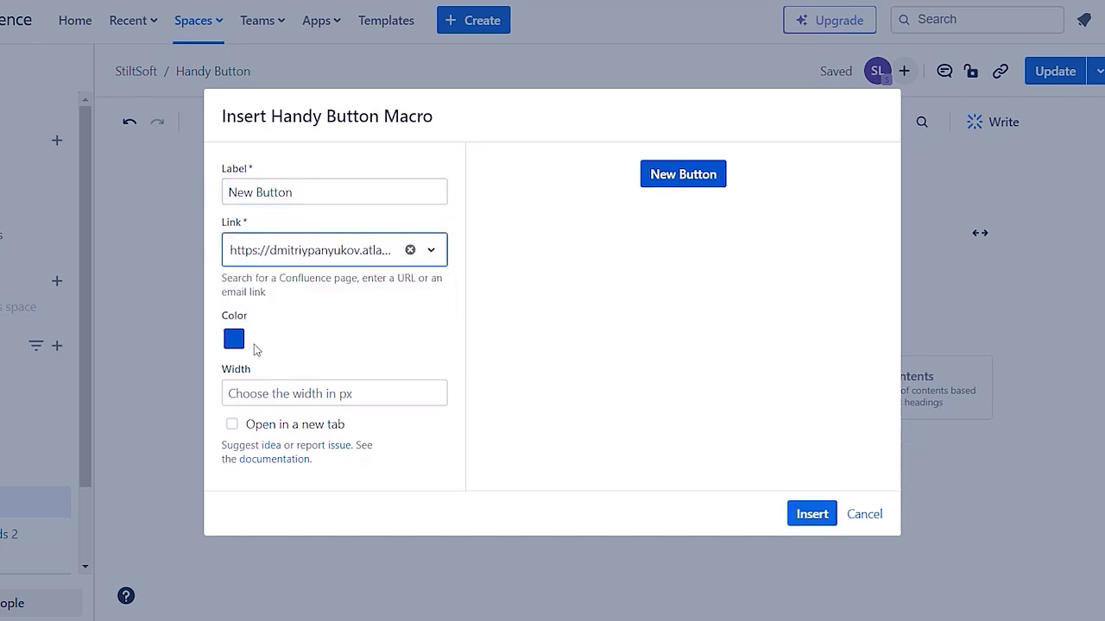
left_click(226, 345)
left_click(264, 376)
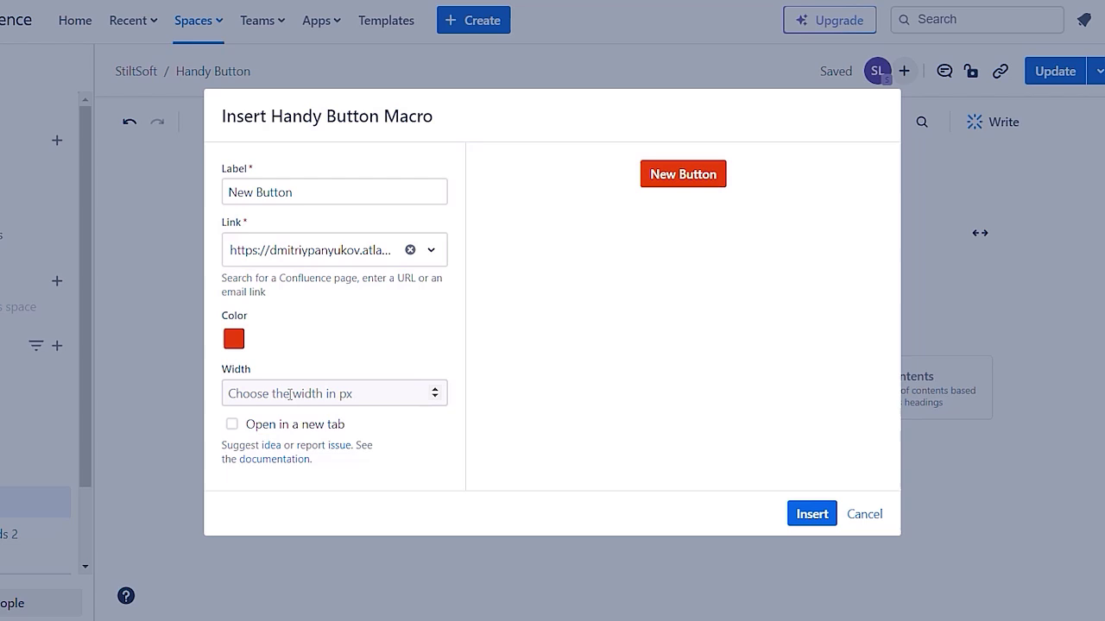
Step: Give the button a 250 px width, have it open in a new tab, and publish the page with it inserted
left_click(290, 393)
type("250")
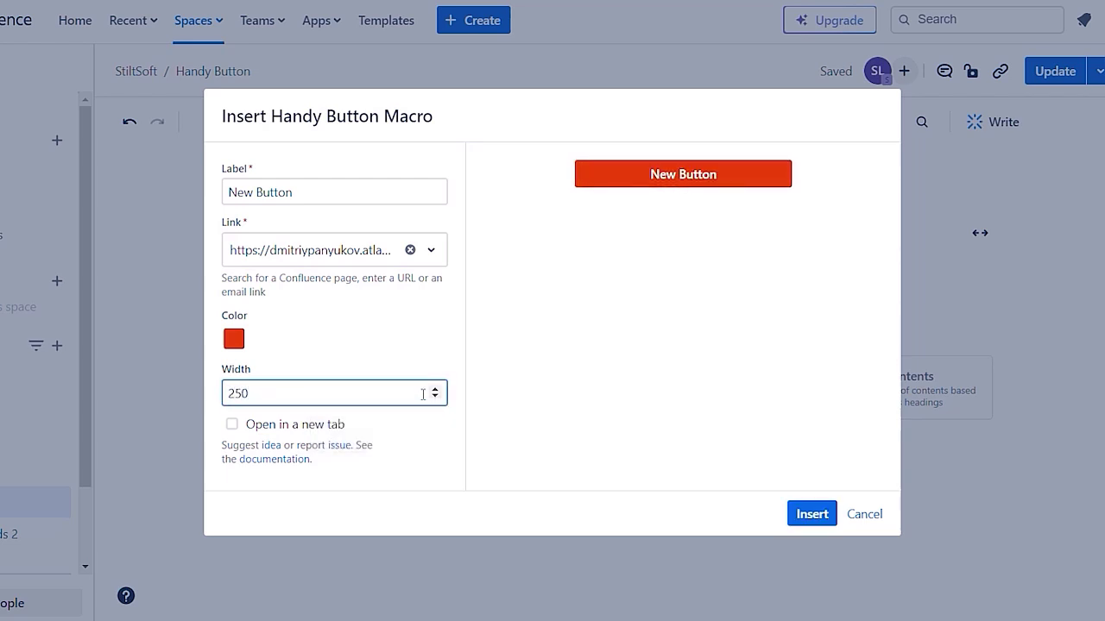
left_click(232, 424)
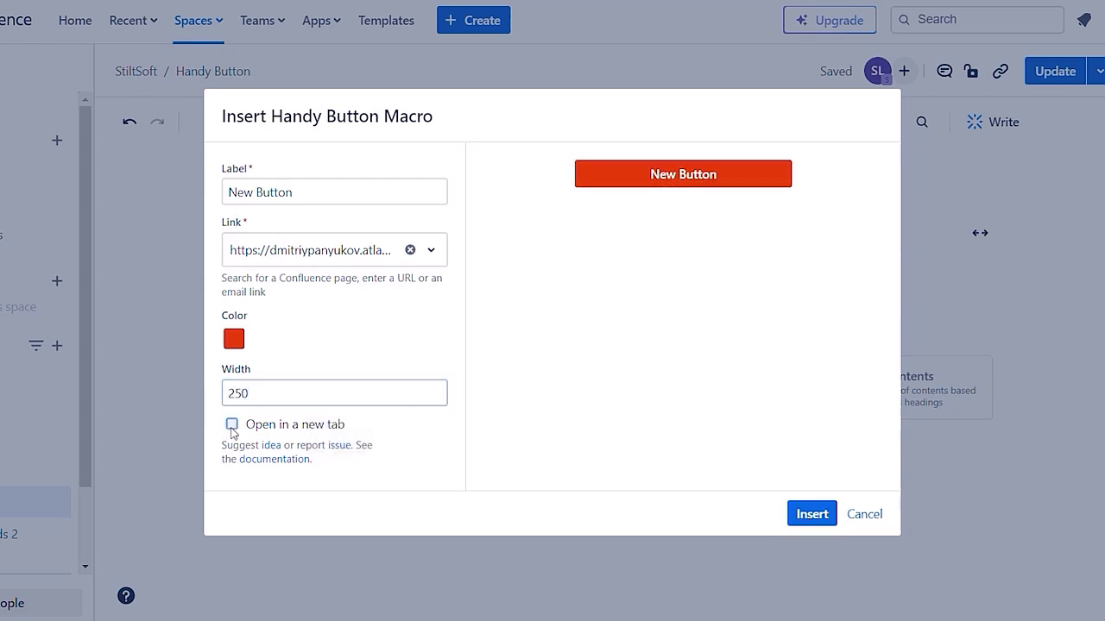
left_click(815, 516)
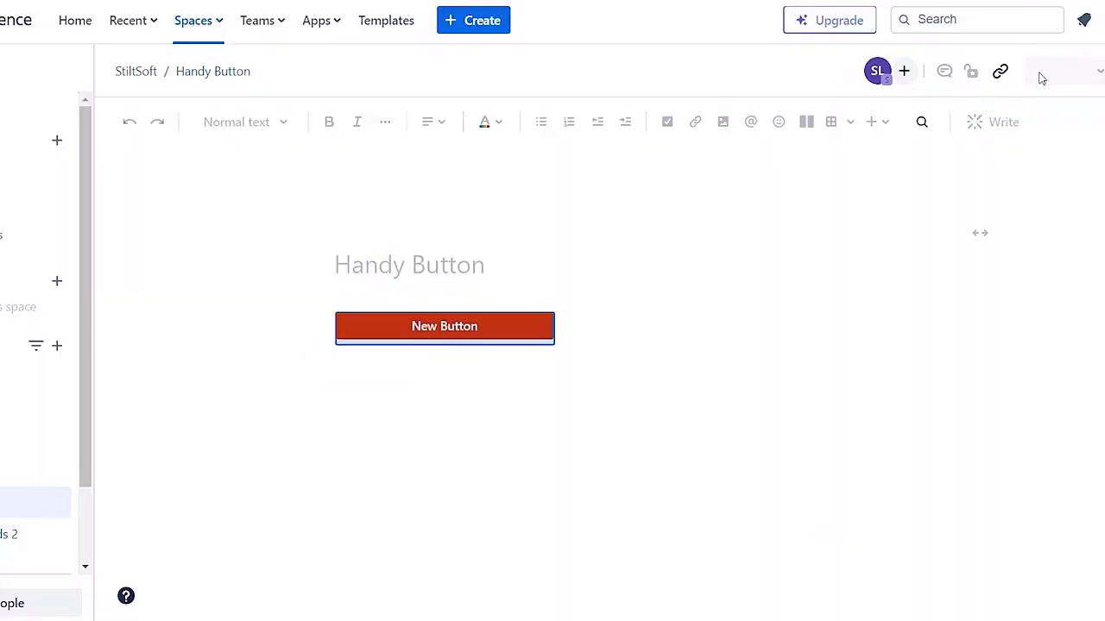
left_click(1040, 76)
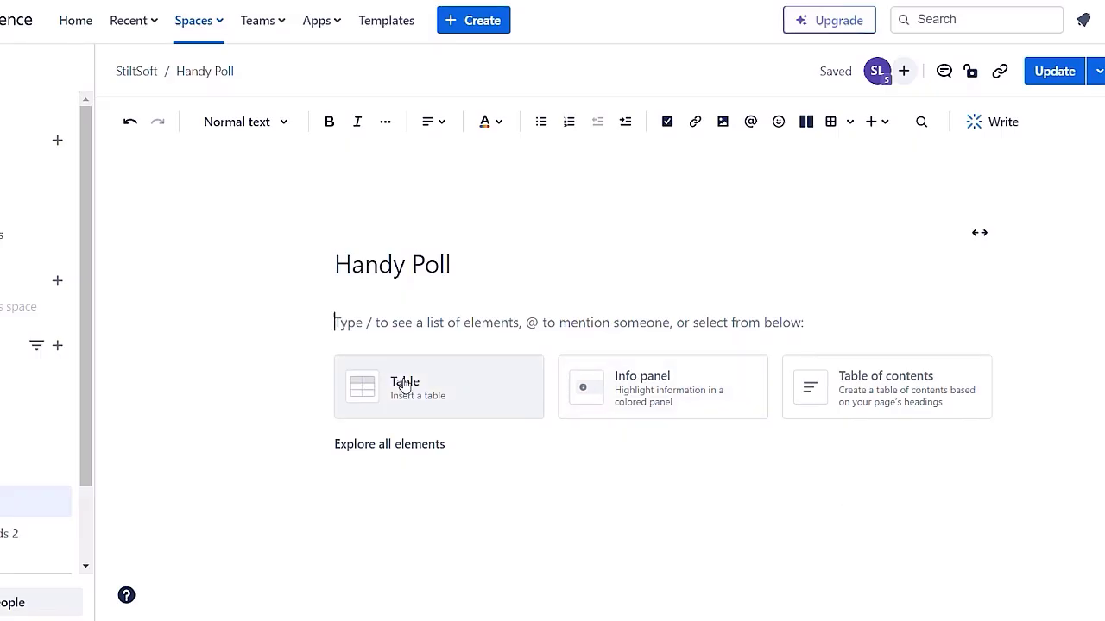
Step: Start a Handy Poll macro on the Handy Poll page with the question "How Many?" and the Multiple choice type
type("/handypoll")
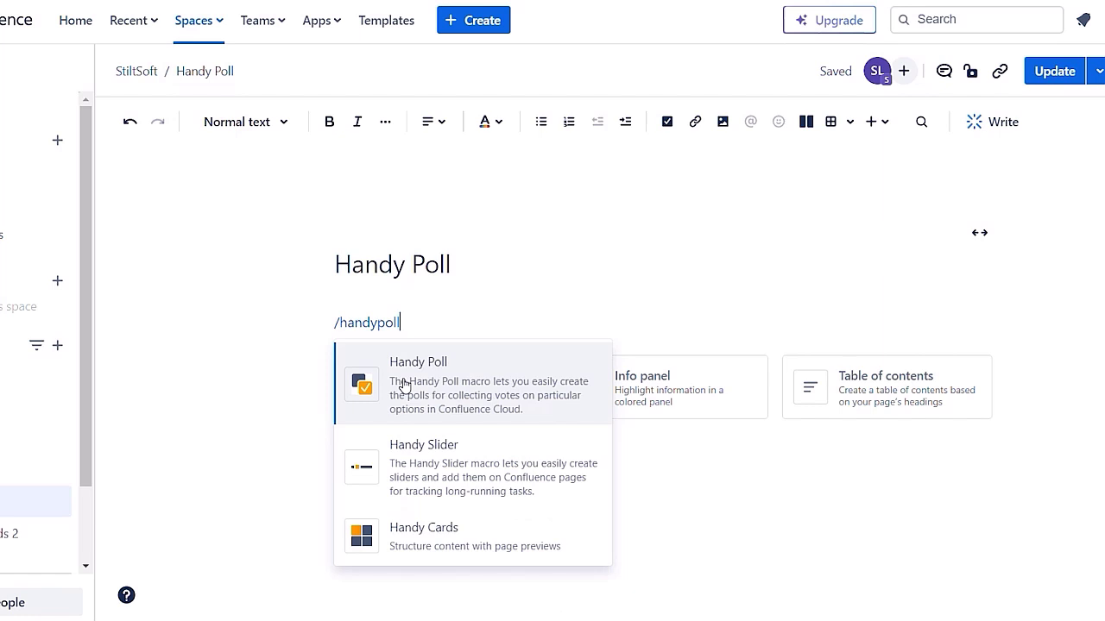
left_click(403, 380)
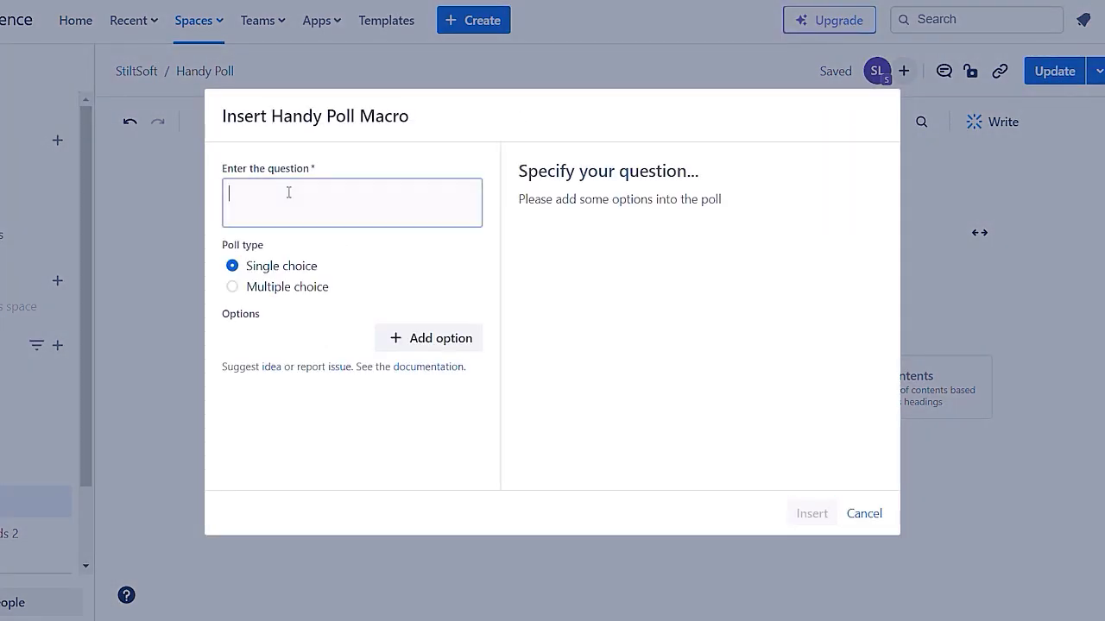
type("How Many?")
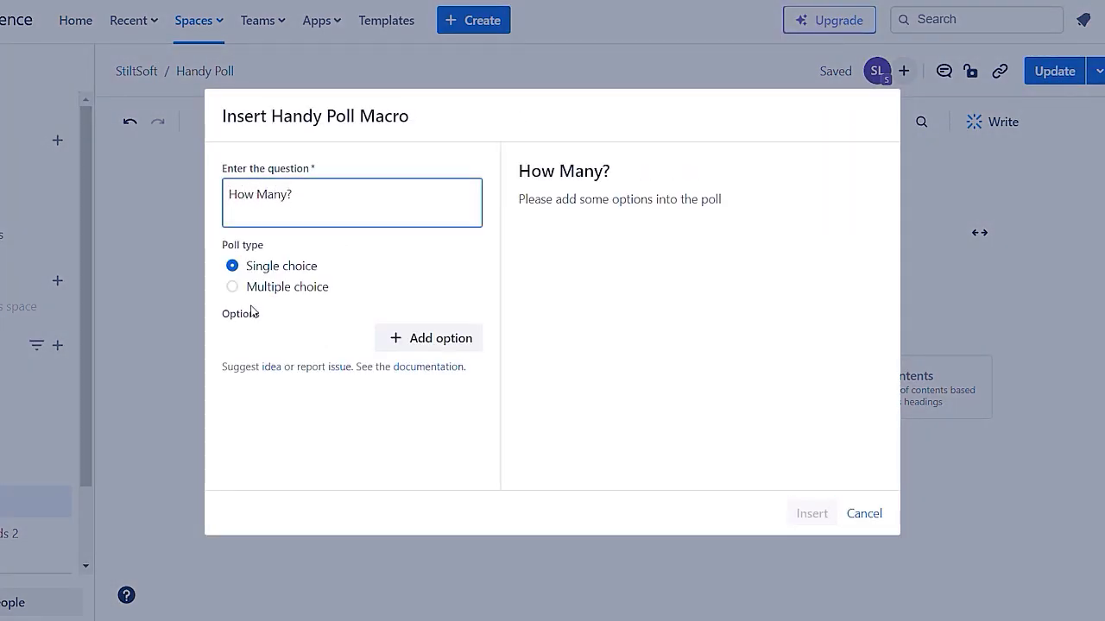
left_click(233, 287)
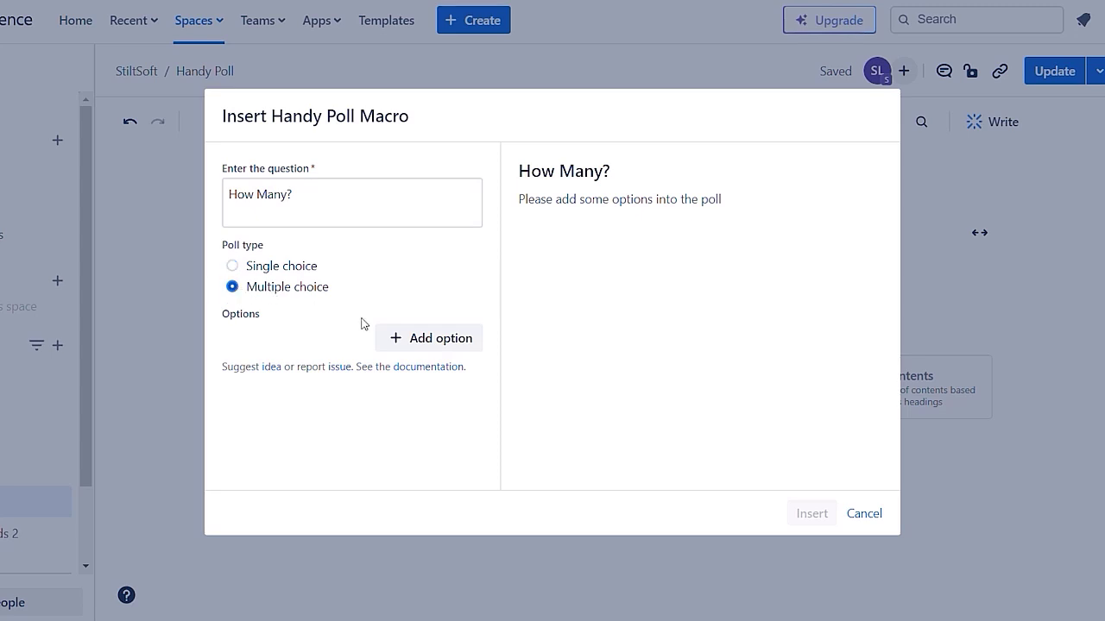
Step: Add the poll options 1, 2 and 3 and insert the poll into the page
left_click(384, 339)
type("1")
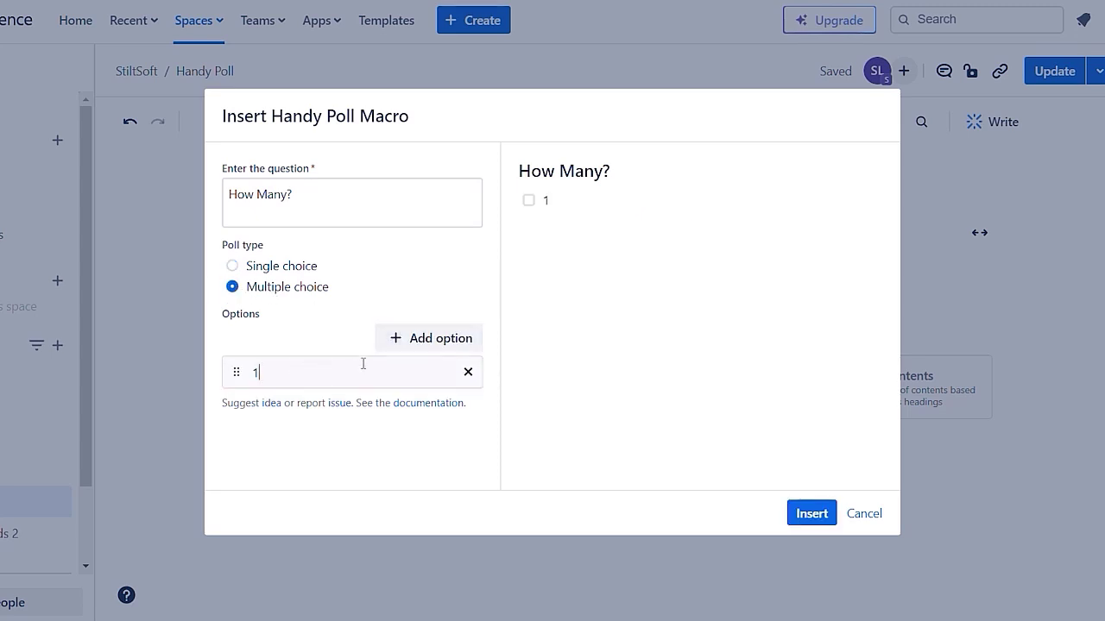
left_click(390, 338)
type("2")
left_click(390, 338)
type("3")
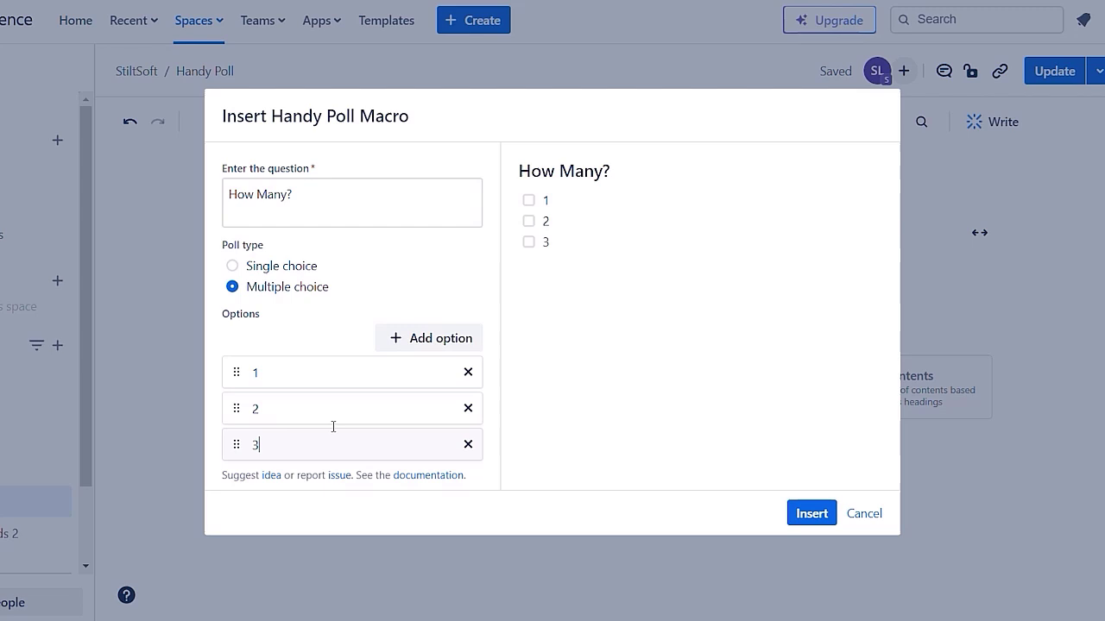
left_click(811, 516)
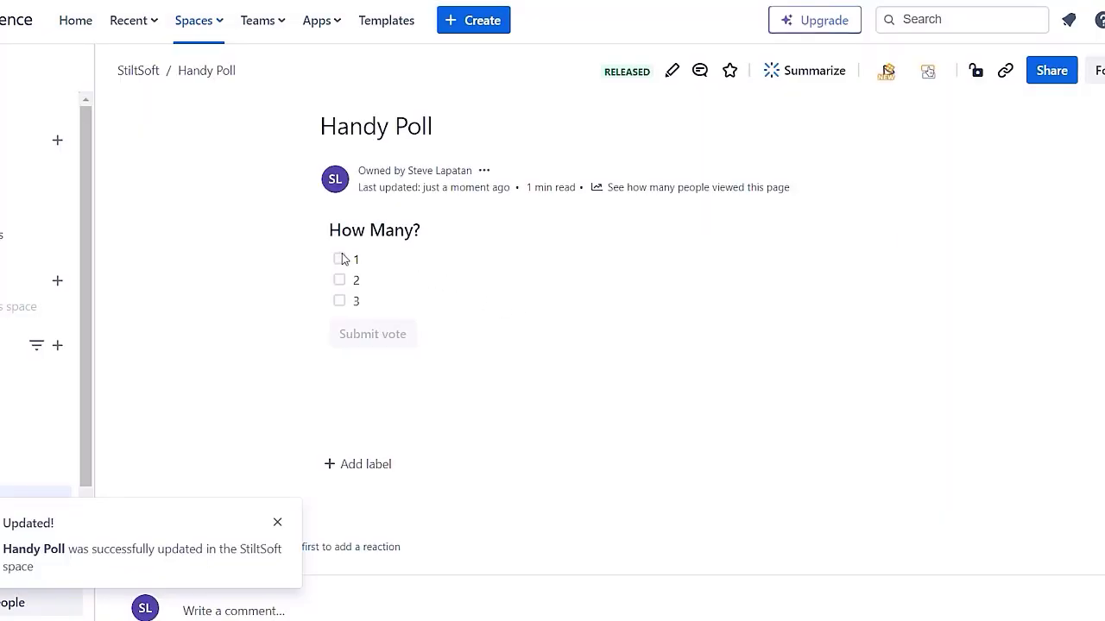
Step: Vote for options 1 and 3 in the "How Many?" poll and submit the vote
left_click(339, 259)
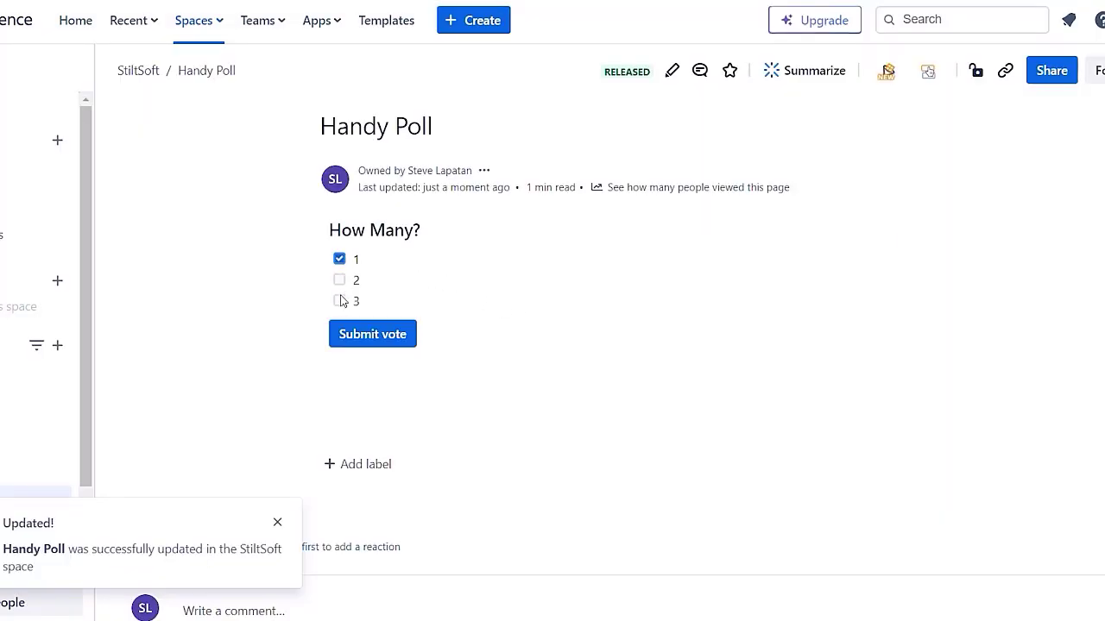
left_click(339, 301)
left_click(352, 339)
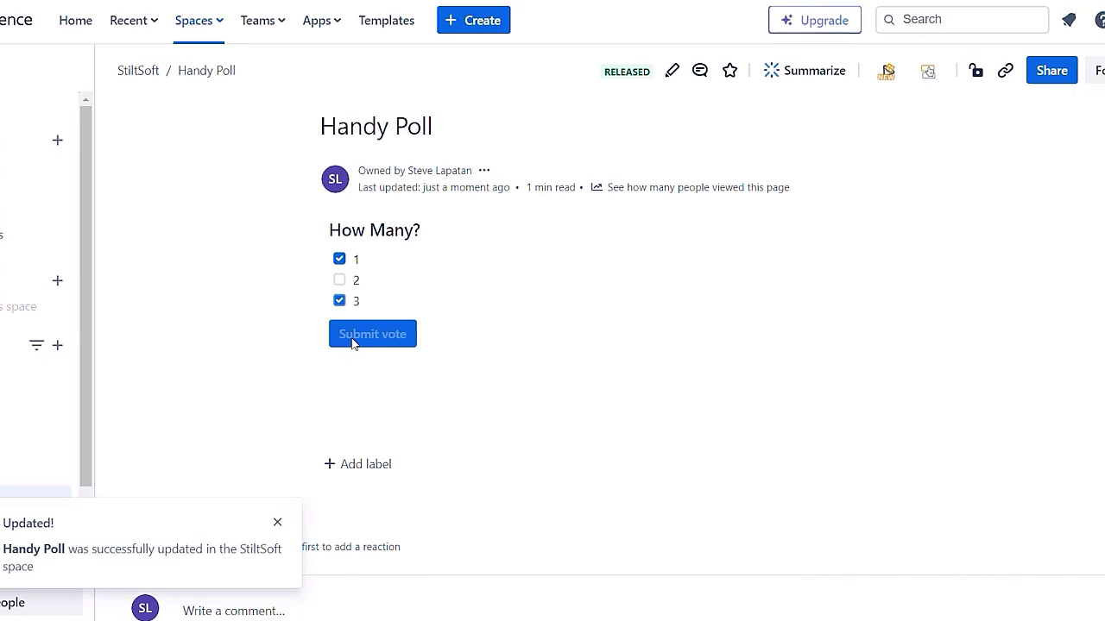